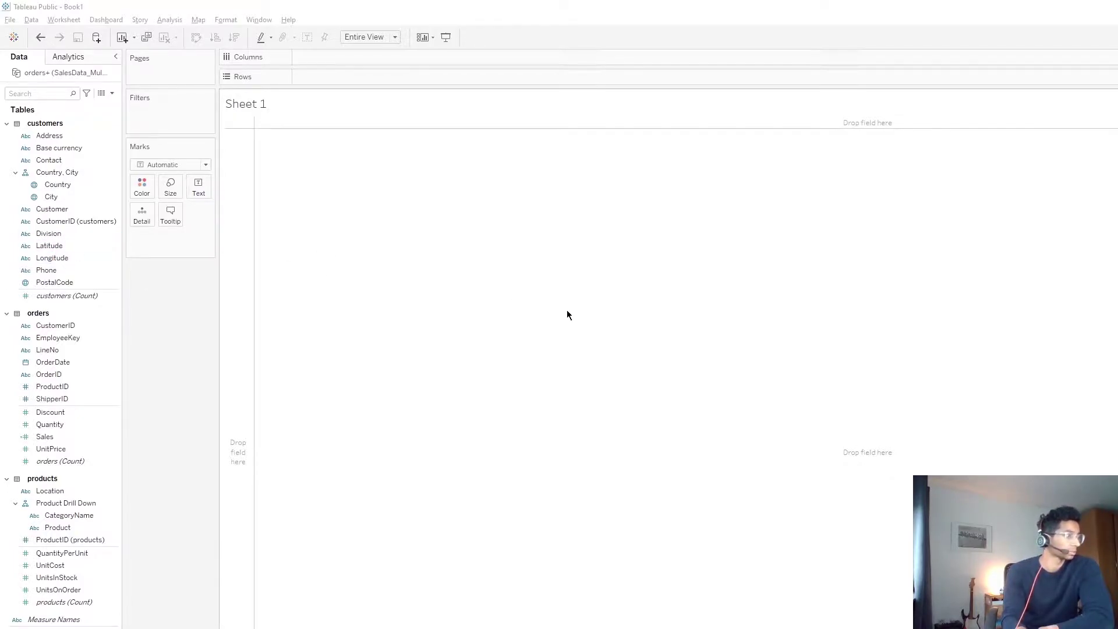
# Step: Collapse the Product Drill Down hierarchy in the Data pane and select it
pyautogui.click(15, 503)
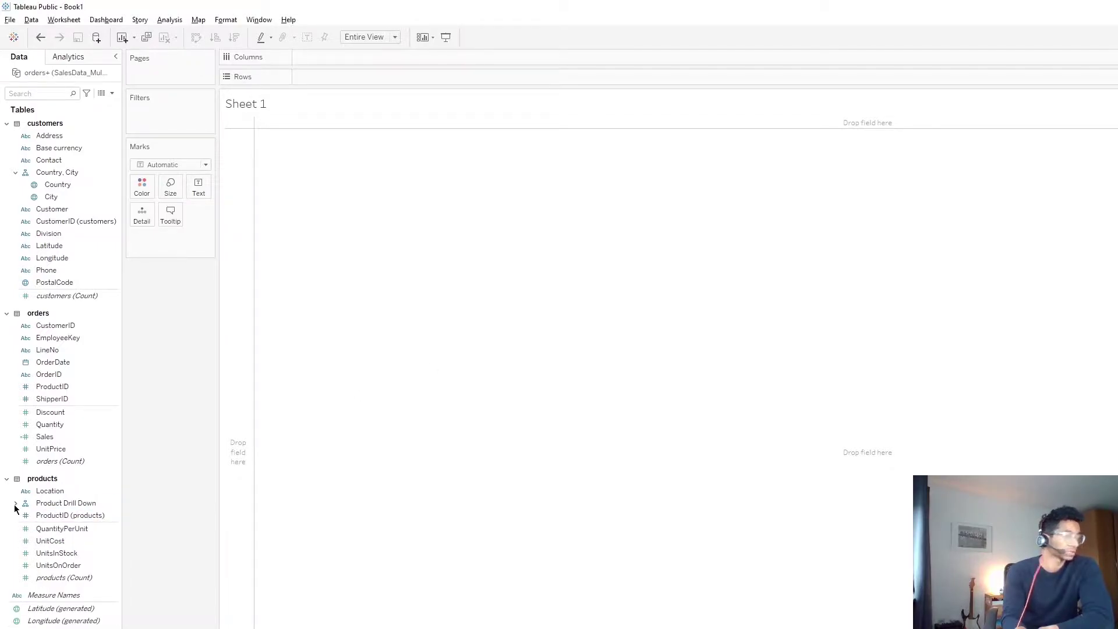
pyautogui.click(21, 504)
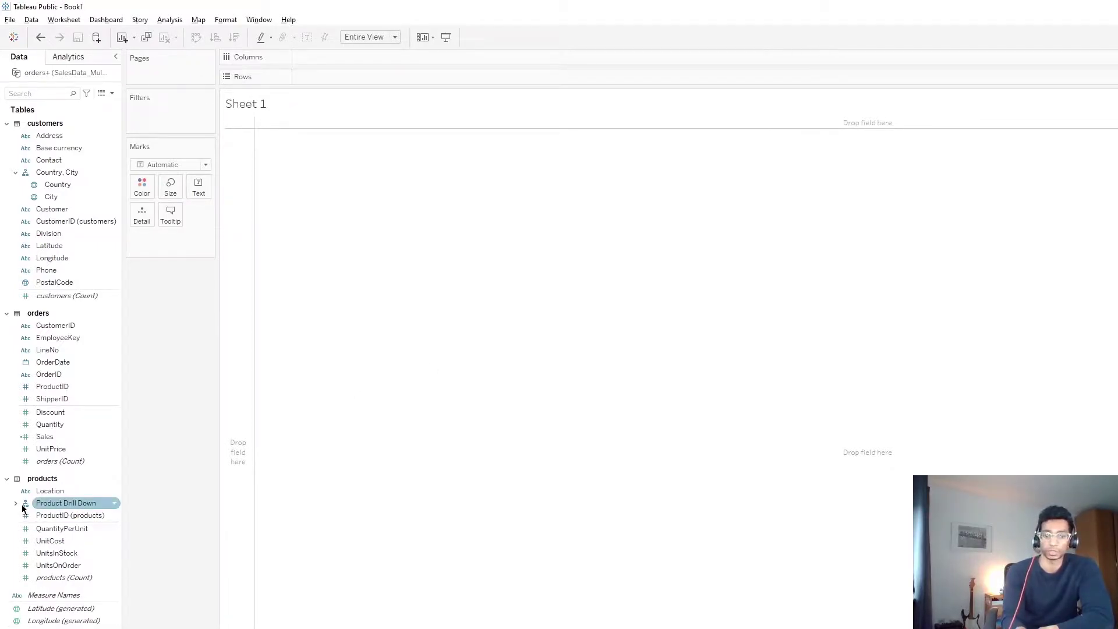
pyautogui.click(68, 503)
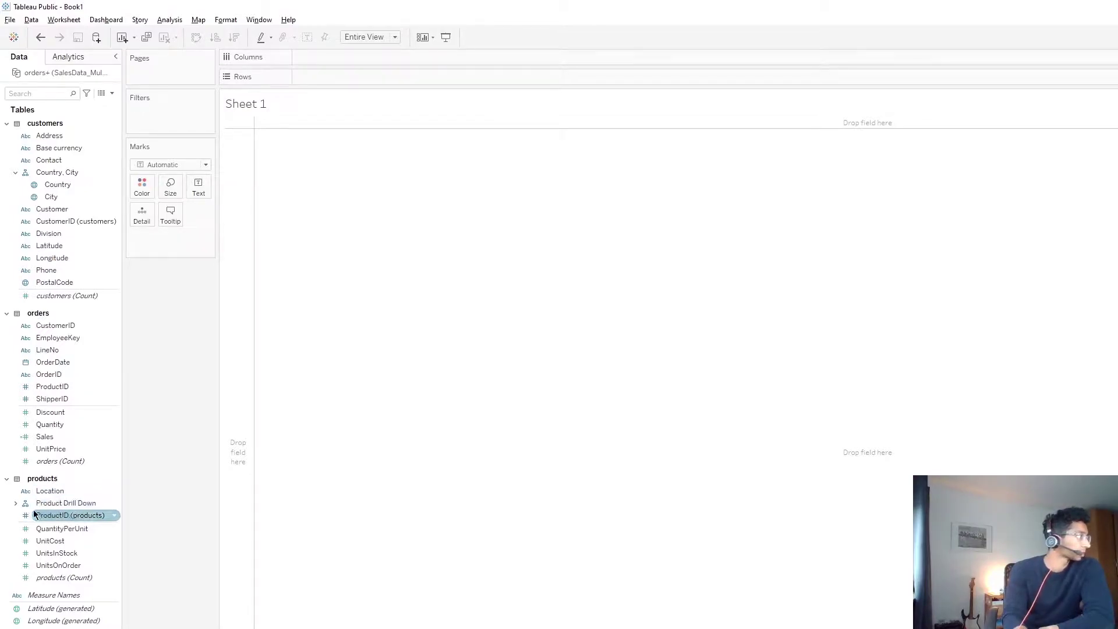
# Step: Plot Sales as bars per Product Drill Down category, sorted highest to lowest
pyautogui.moveTo(66, 503)
pyautogui.mouseDown()
pyautogui.moveTo(285, 54)
pyautogui.moveTo(313, 77)
pyautogui.mouseUp()
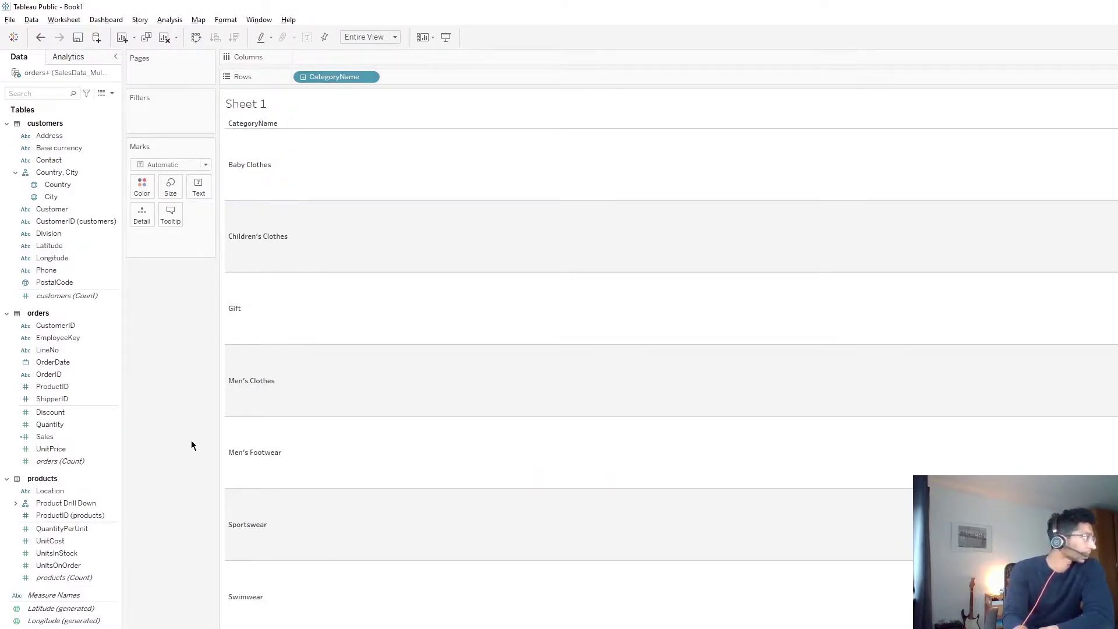
pyautogui.moveTo(46, 437)
pyautogui.mouseDown()
pyautogui.moveTo(353, 131)
pyautogui.moveTo(323, 59)
pyautogui.mouseUp()
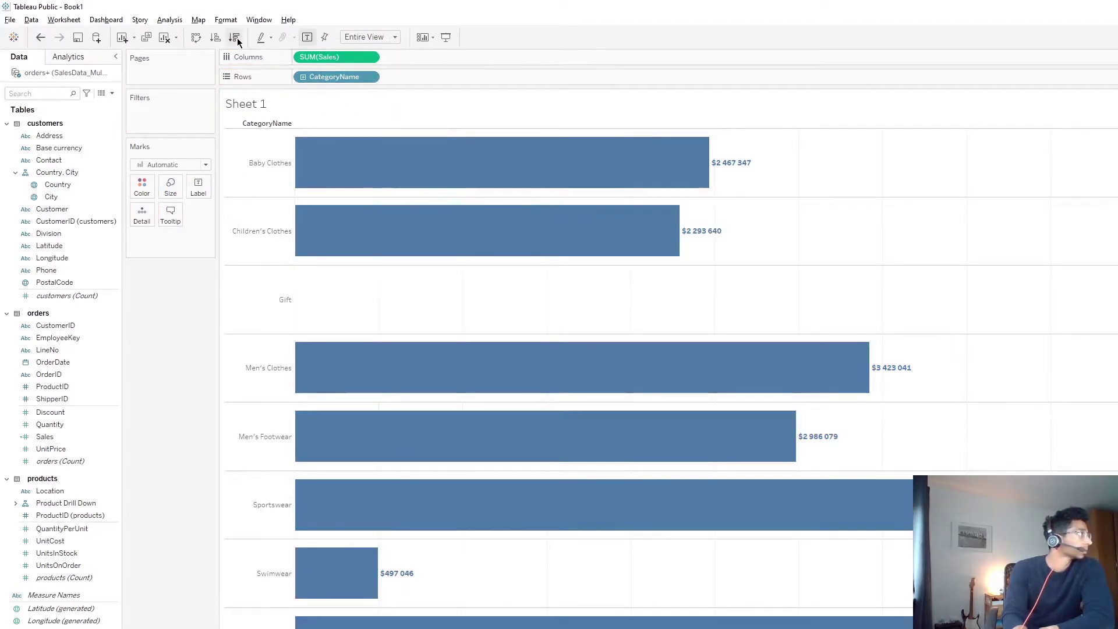
pyautogui.click(233, 36)
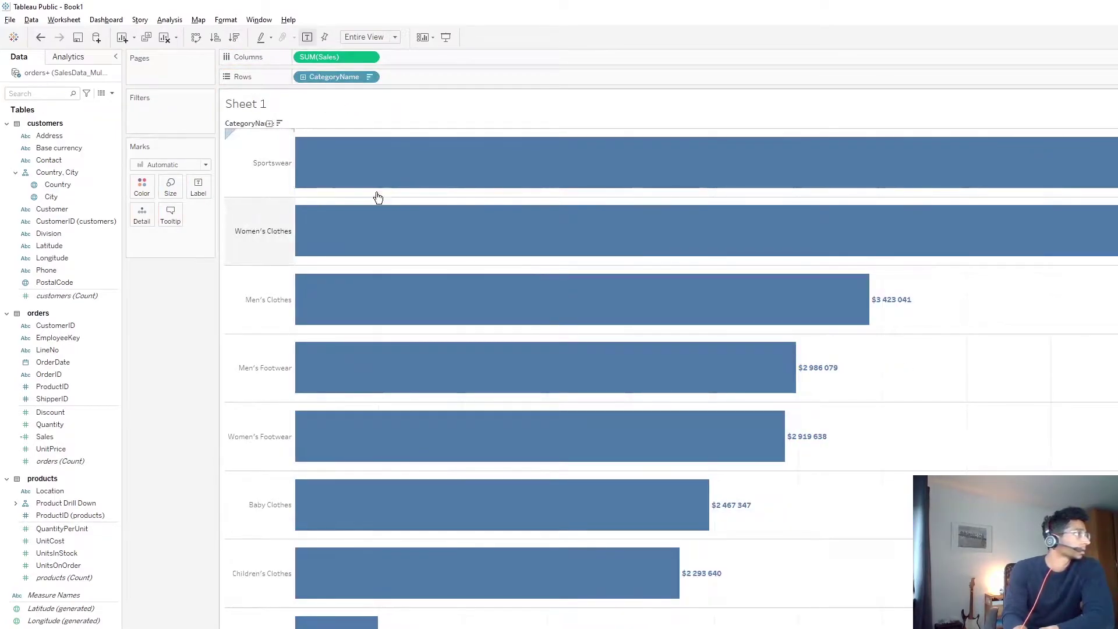
pyautogui.moveTo(698, 163)
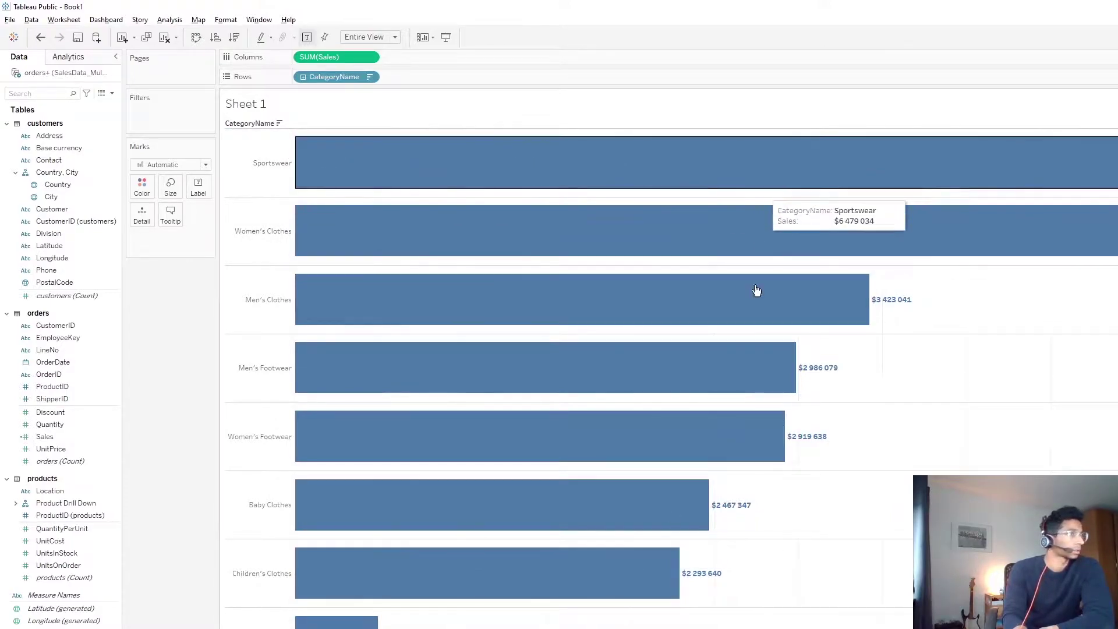
pyautogui.click(303, 77)
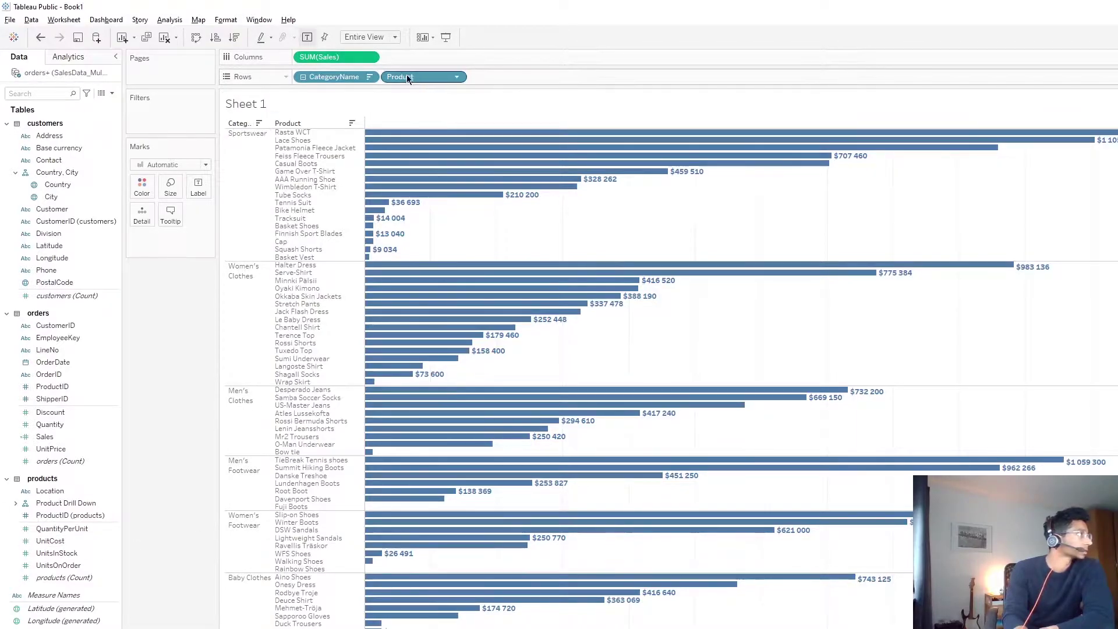
pyautogui.hotkey('ctrl', 'z')
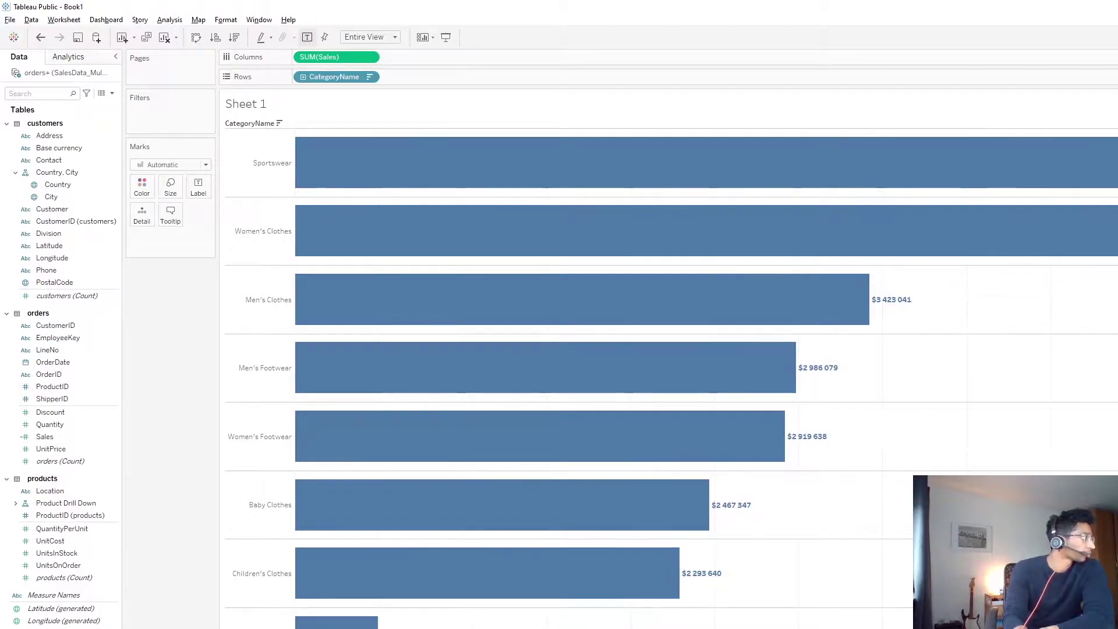
# Step: Add a String parameter 'Drill down parameter' from the Data pane, leaving its current value blank
pyautogui.rightClick(82, 540)
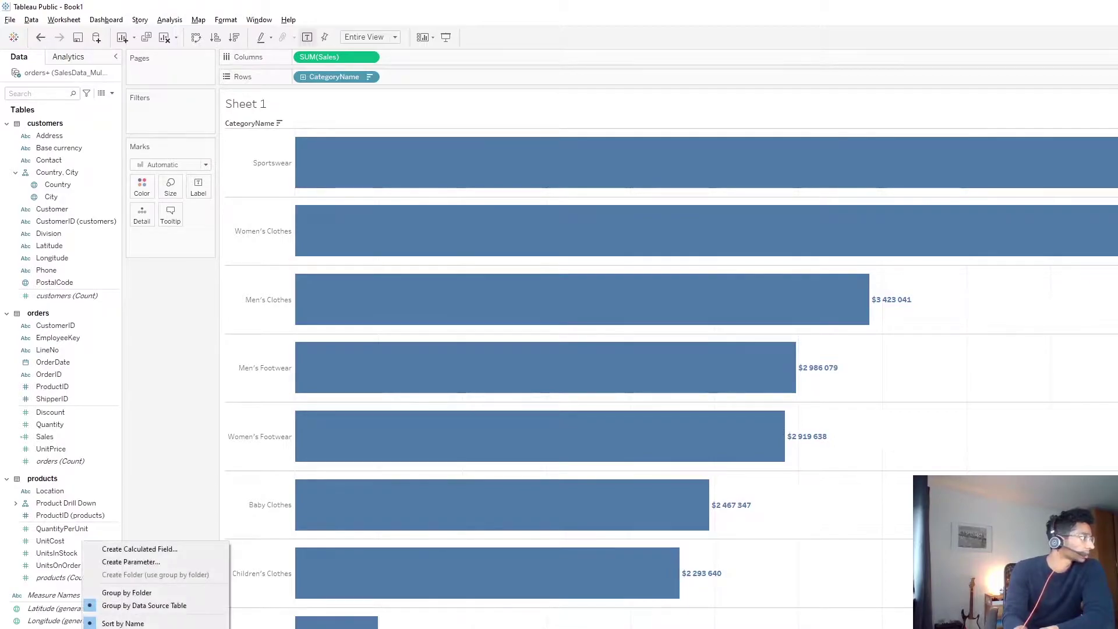
pyautogui.click(132, 561)
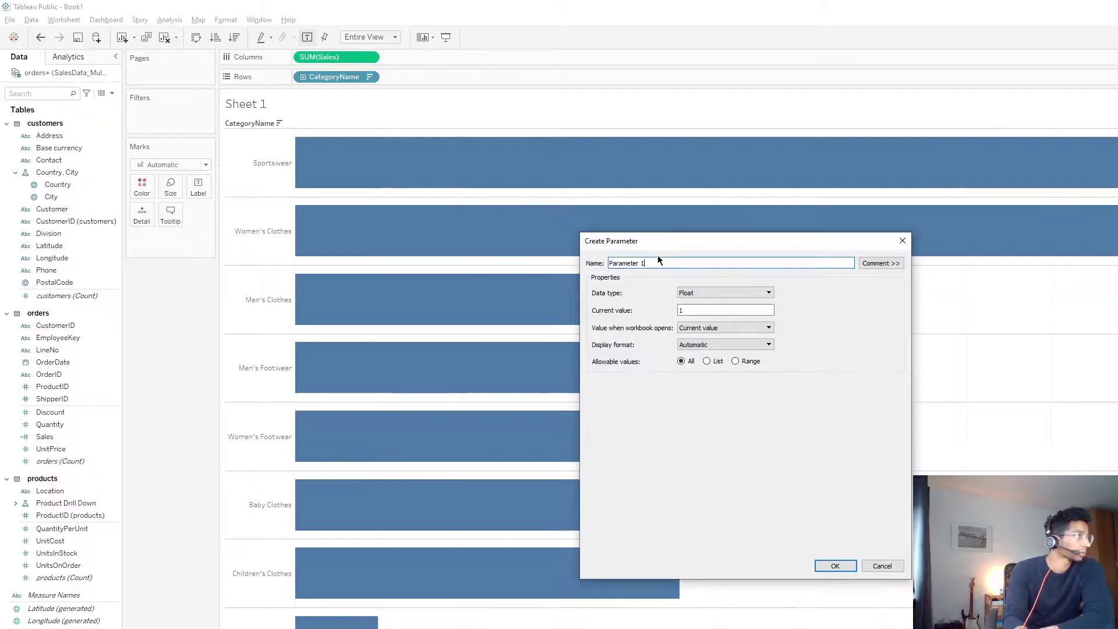
pyautogui.moveTo(664, 263); pyautogui.dragTo(590, 277)
pyautogui.write('Dr')
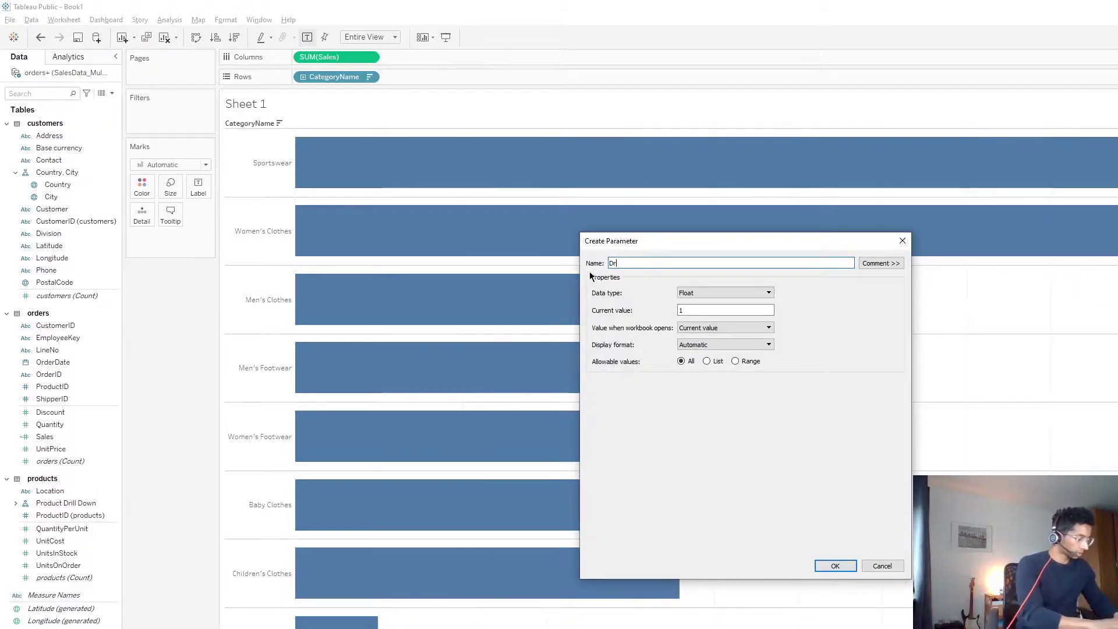
pyautogui.write('ill down parama')
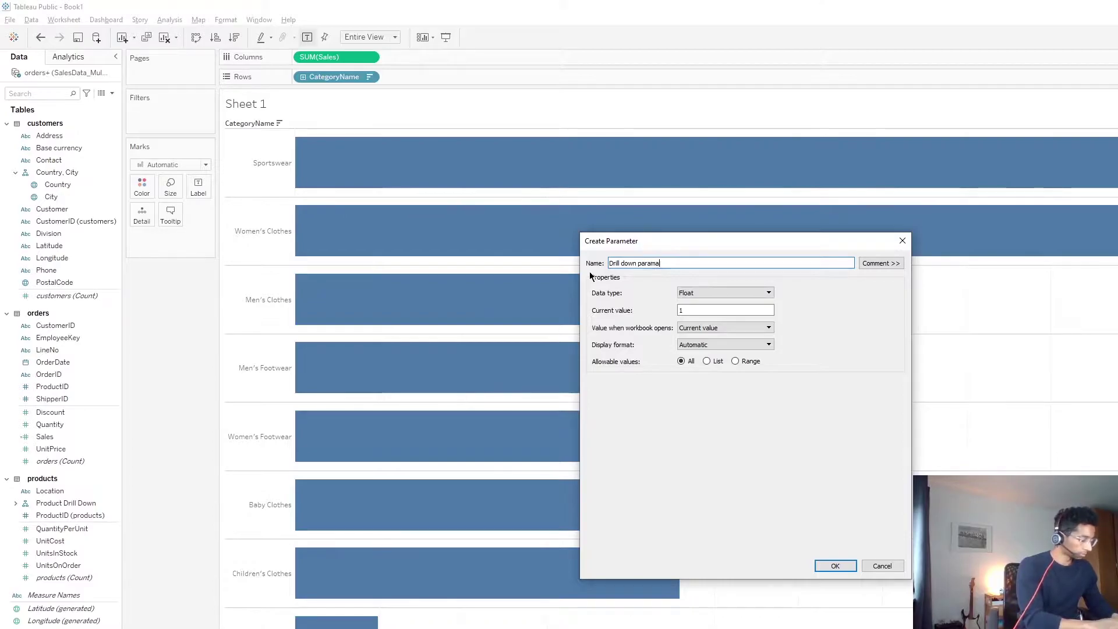
pyautogui.press('BackSpace')
pyautogui.write('eter')
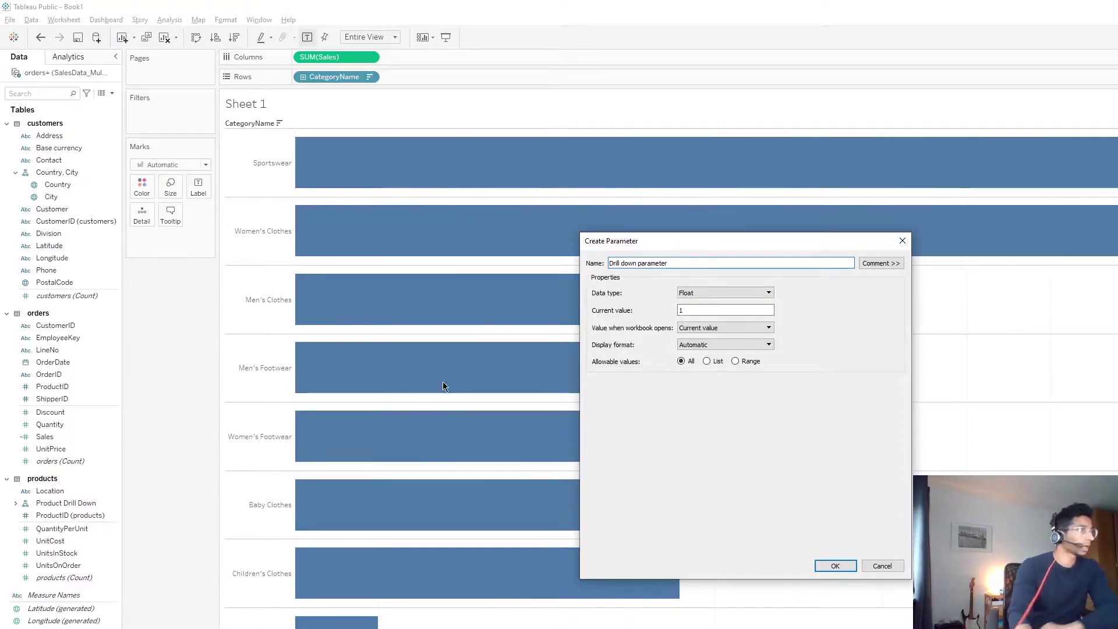
pyautogui.click(723, 293)
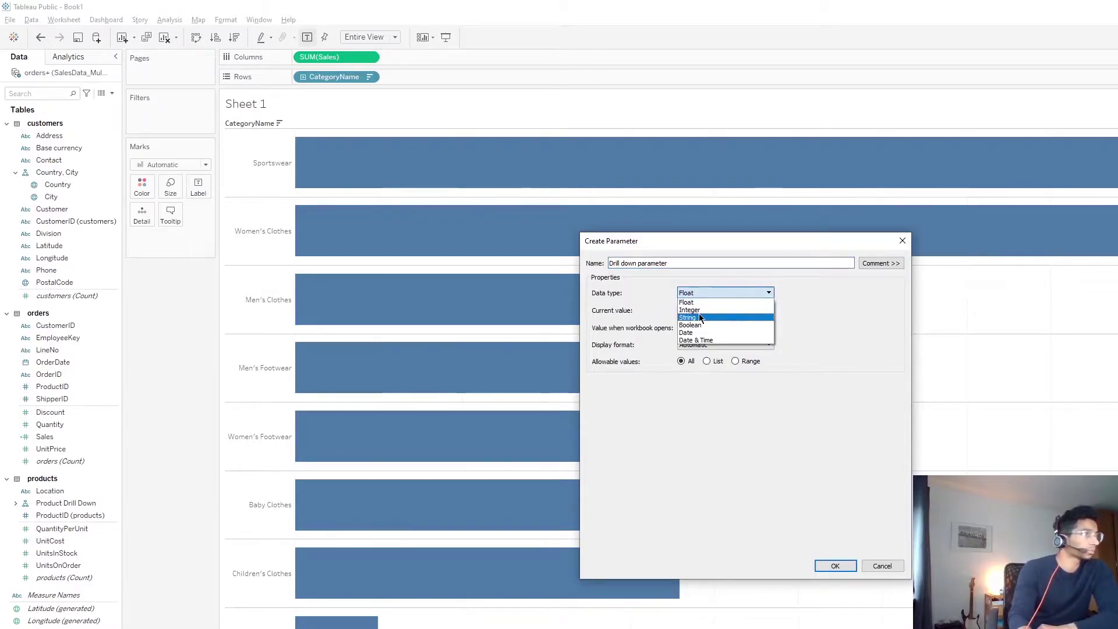
pyautogui.click(691, 317)
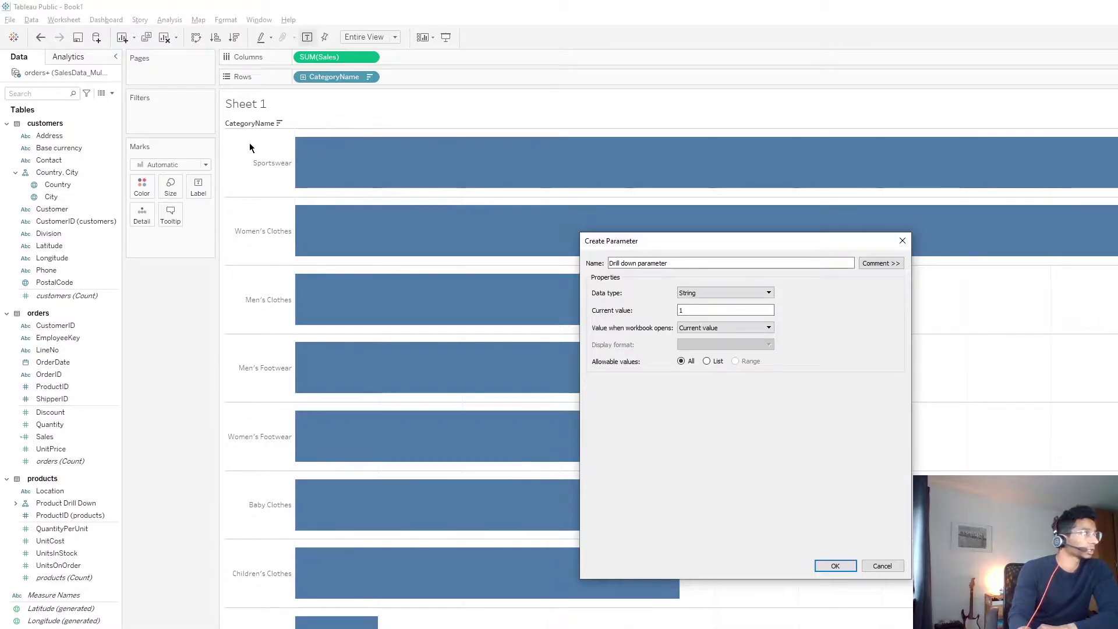
pyautogui.click(723, 310)
pyautogui.press('BackSpace')
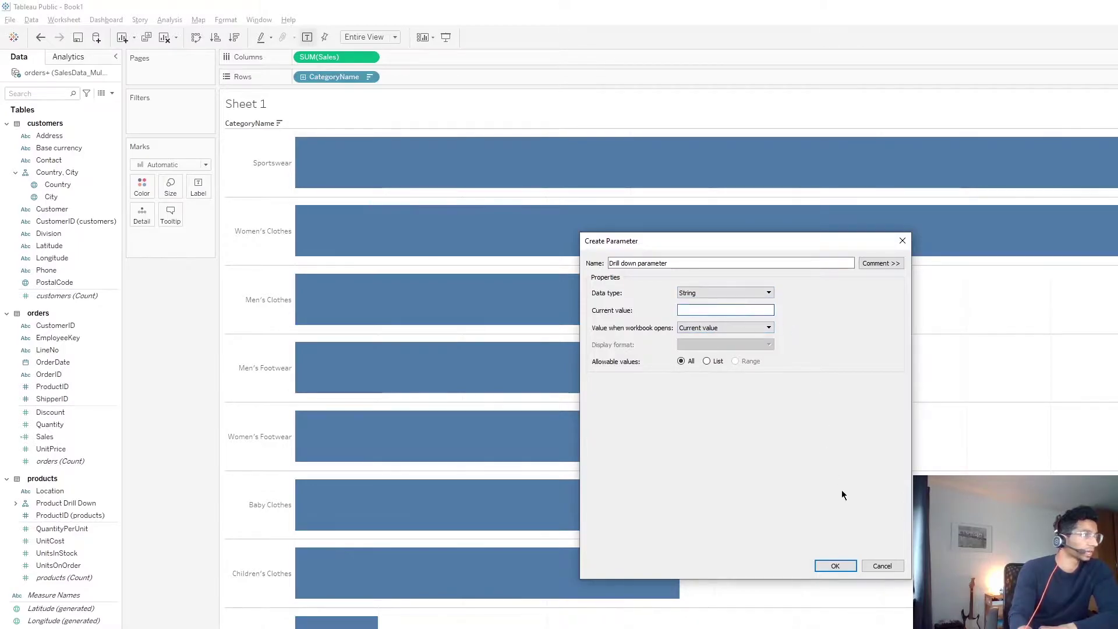
pyautogui.click(834, 566)
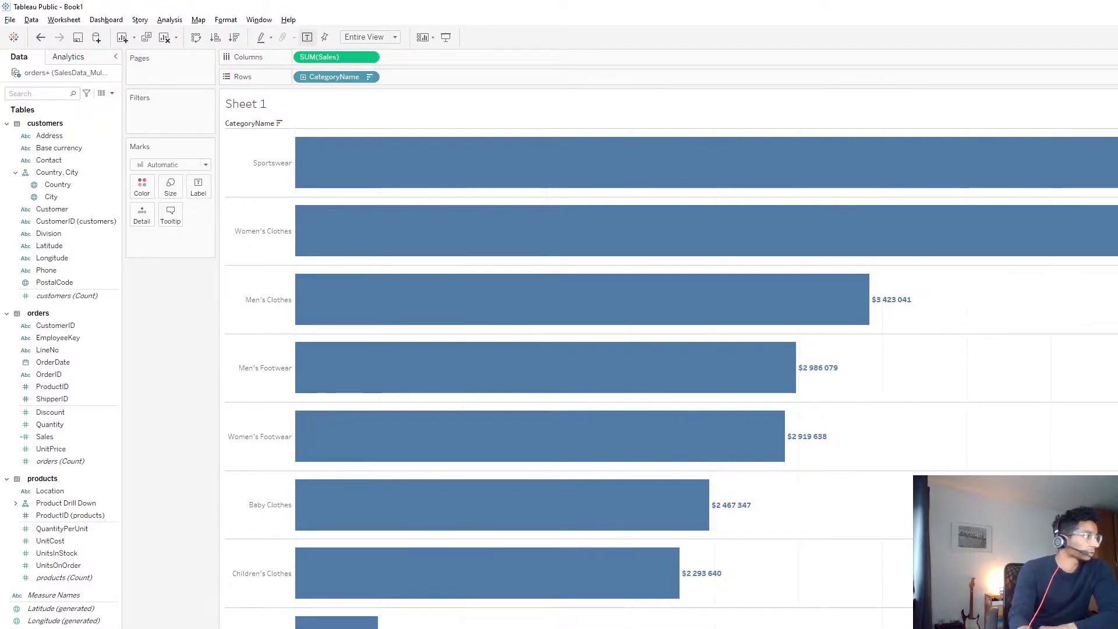
# Step: Name the field 'Category or product' and write IF [Drill down parameter] = [CategoryName] THEN [Product]
pyautogui.doubleClick(612, 302)
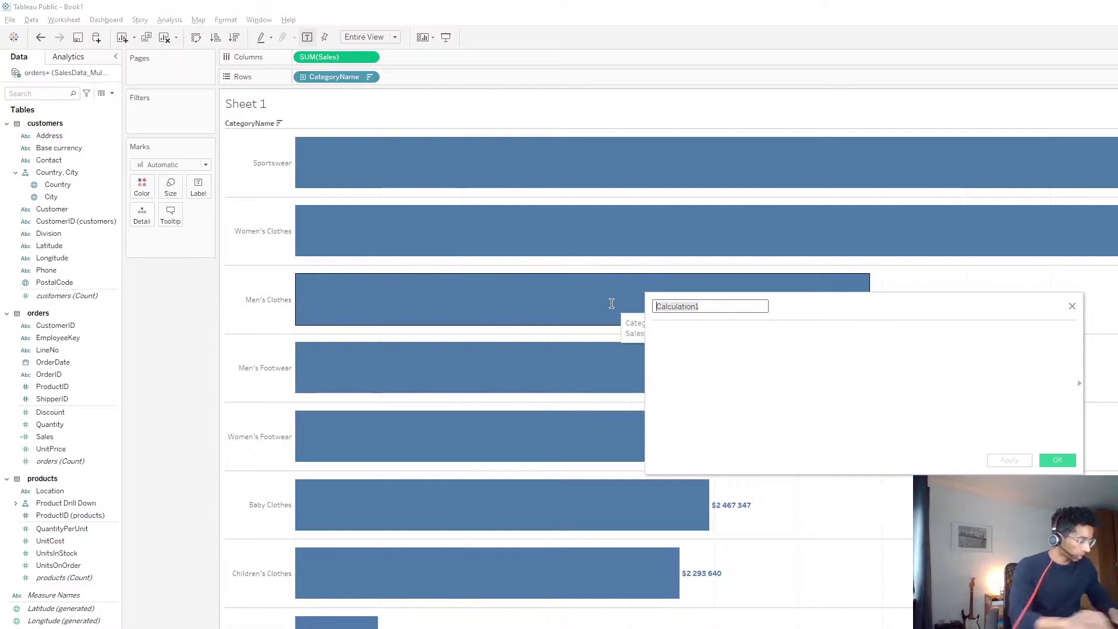
pyautogui.write('Cte')
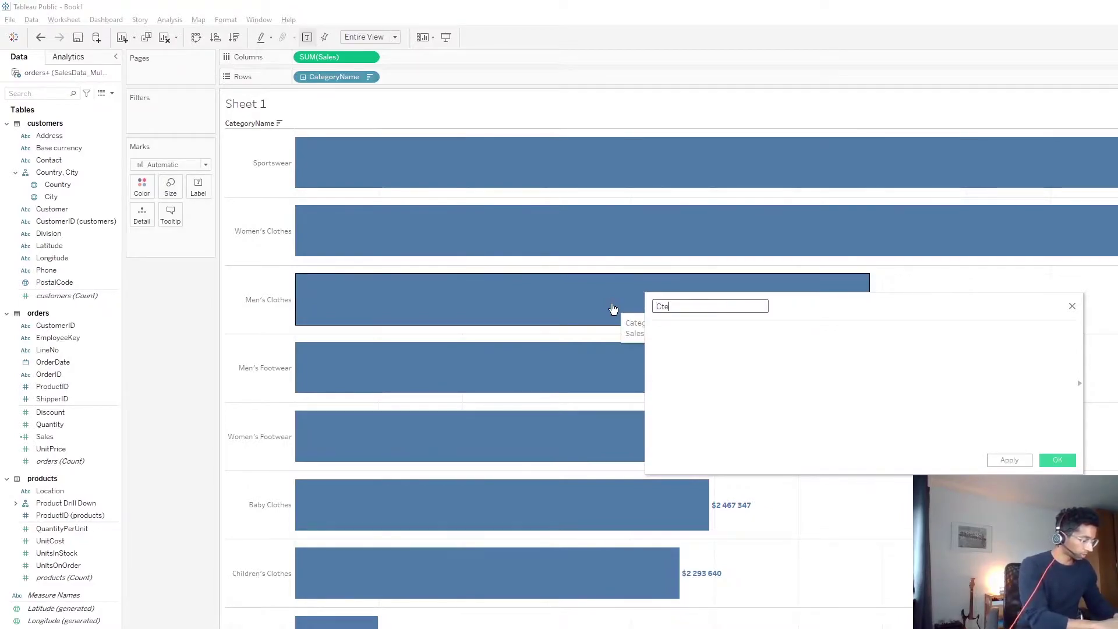
pyautogui.press('BackSpace')
pyautogui.press('BackSpace')
pyautogui.write('ategory')
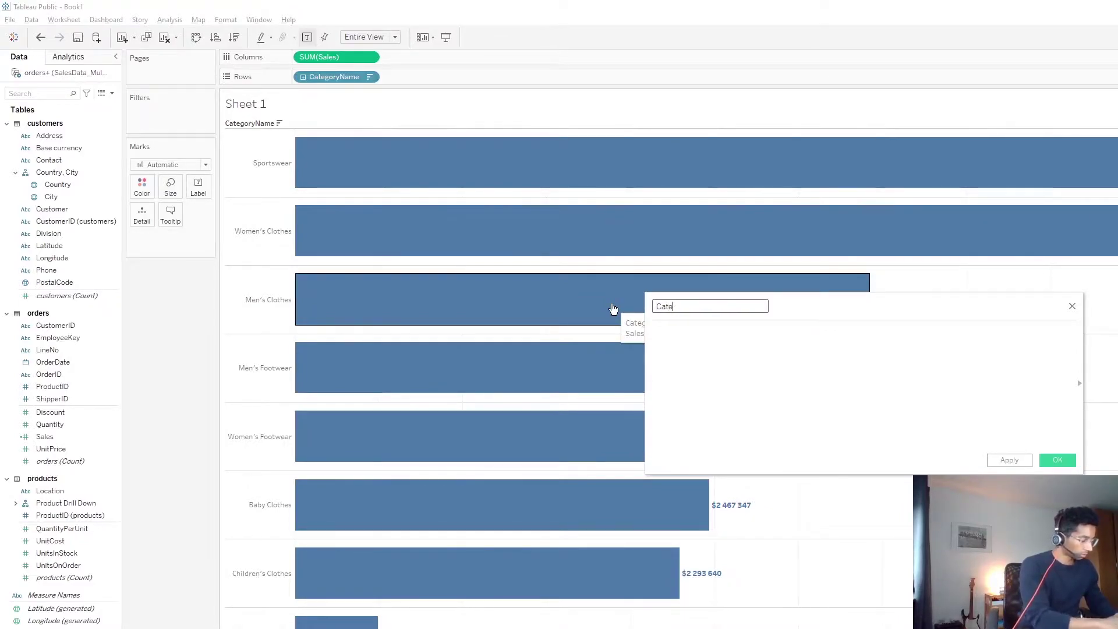
pyautogui.write(' or')
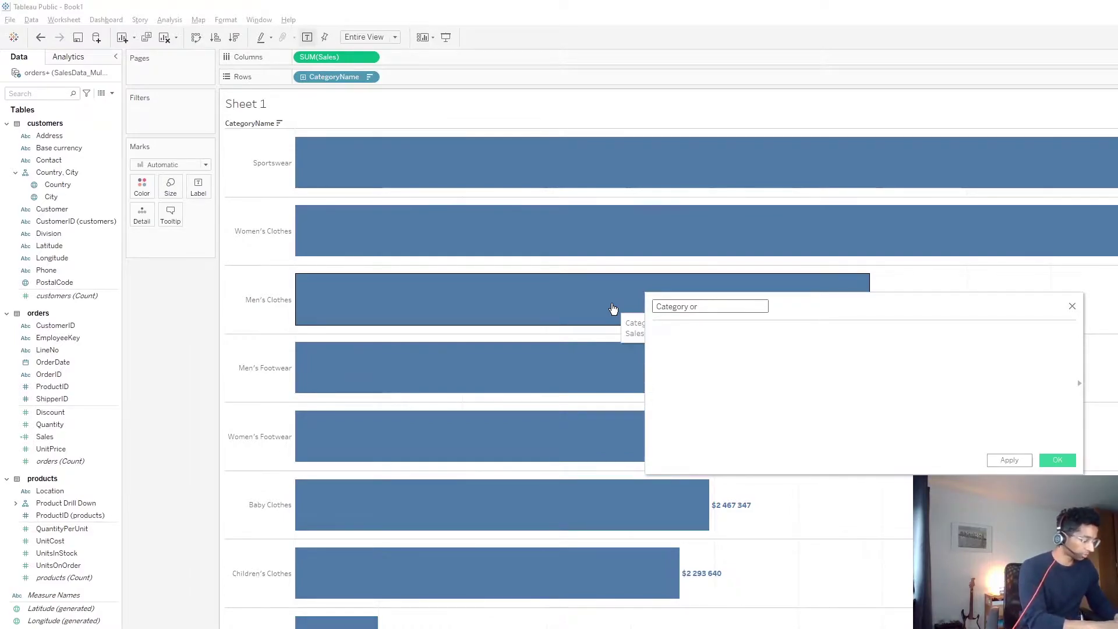
pyautogui.write(' product')
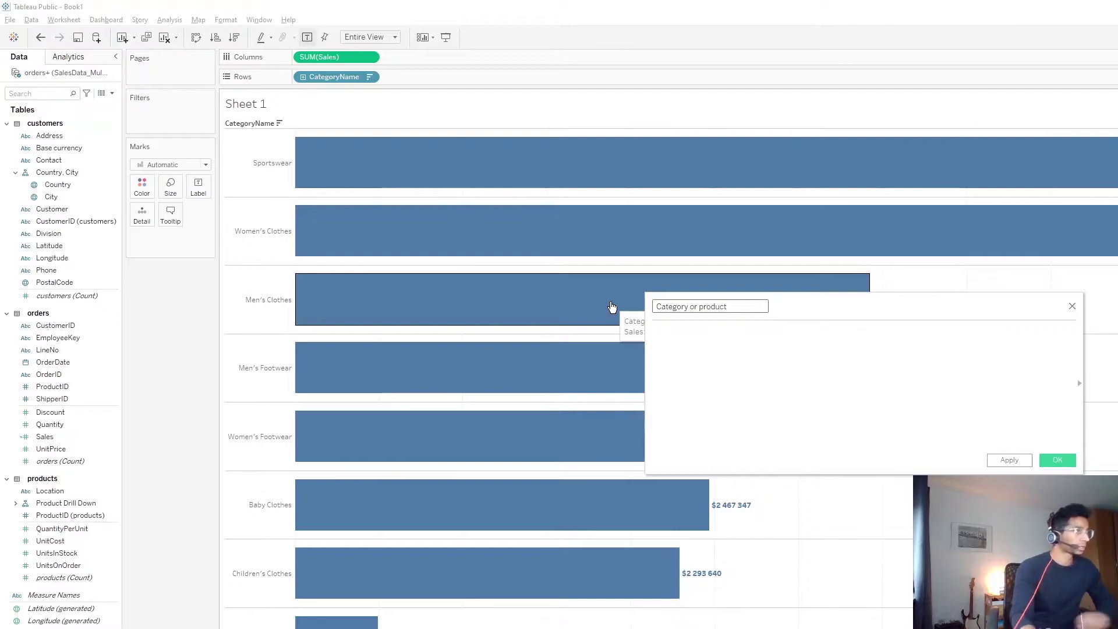
pyautogui.click(680, 335)
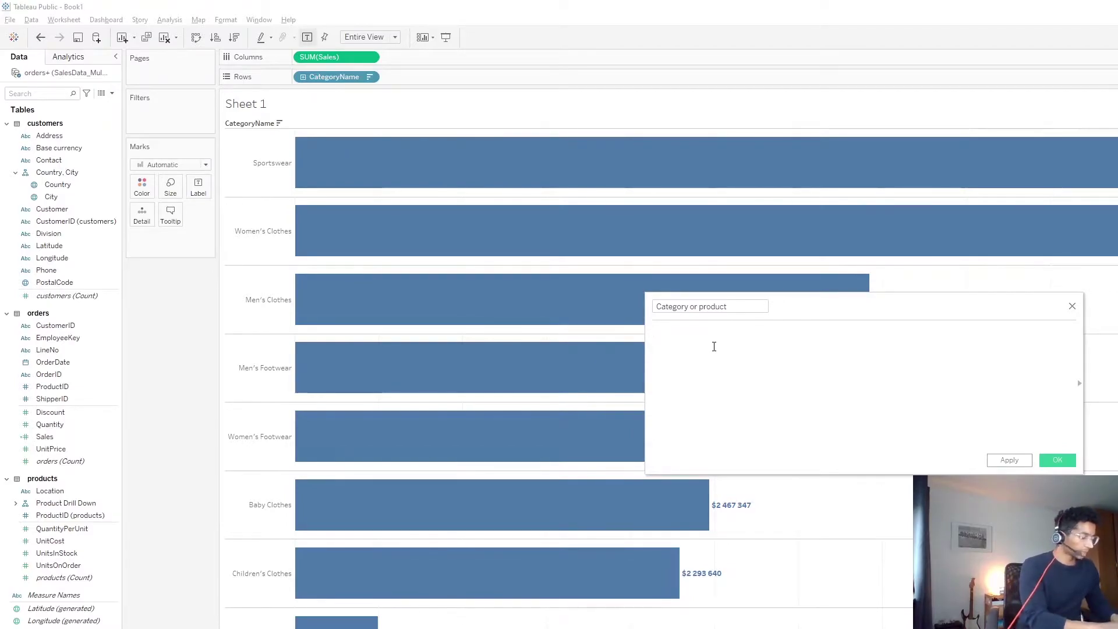
pyautogui.write('IF')
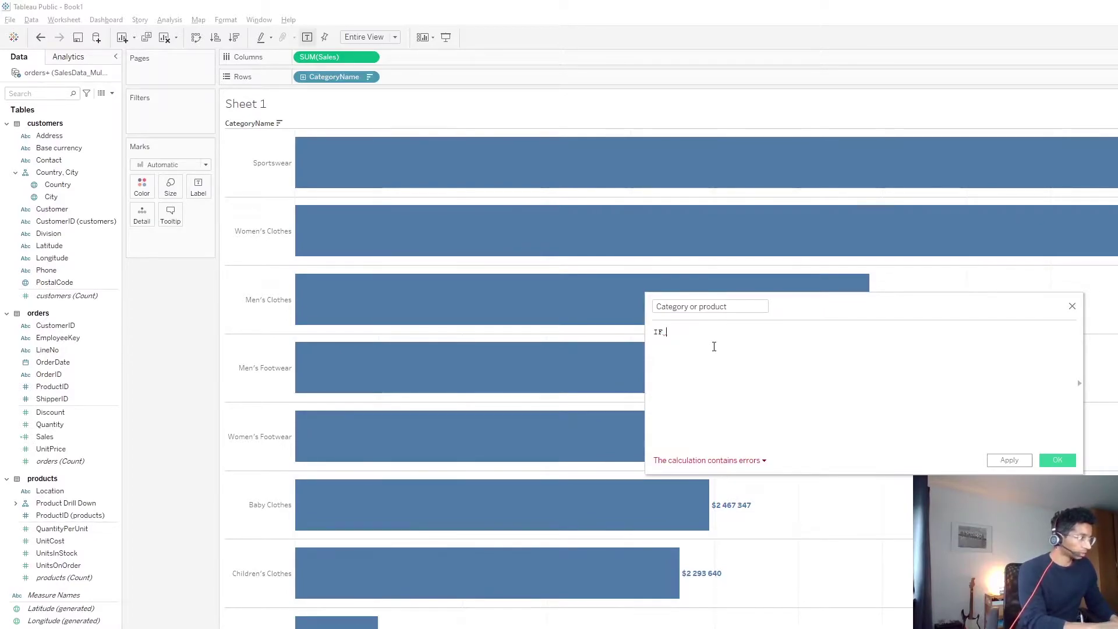
pyautogui.write(' dr')
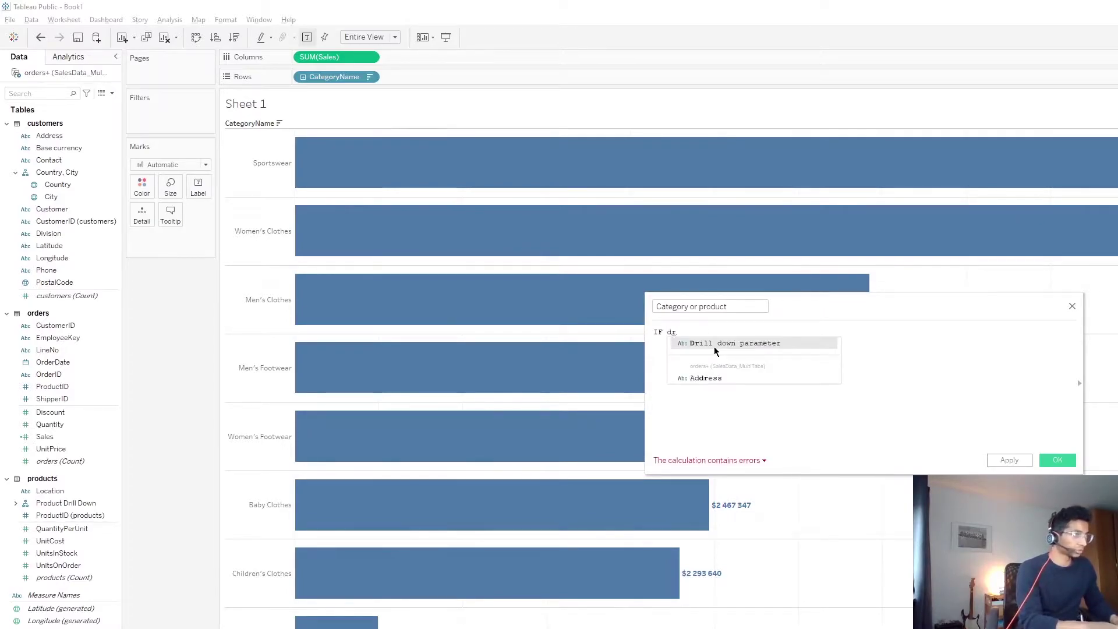
pyautogui.click(714, 347)
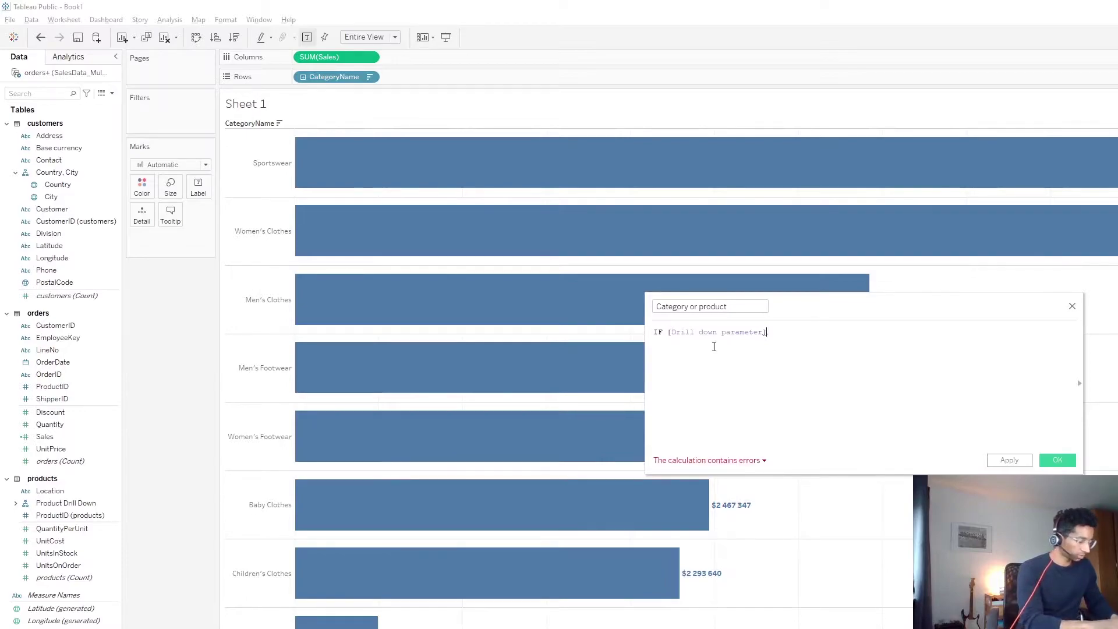
pyautogui.write(' =')
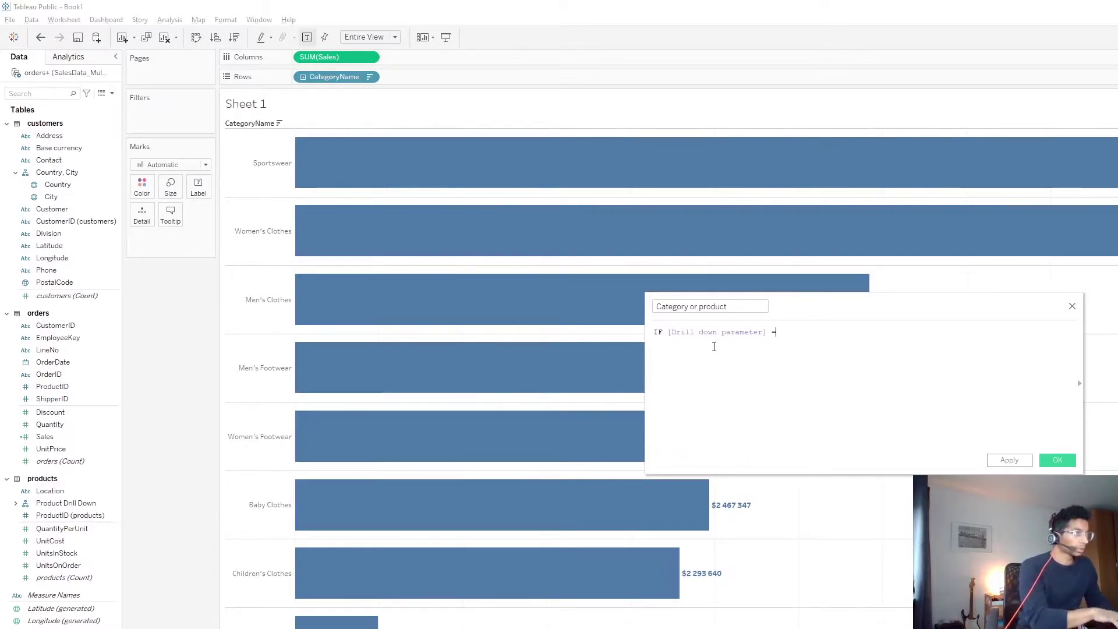
pyautogui.write(' cat')
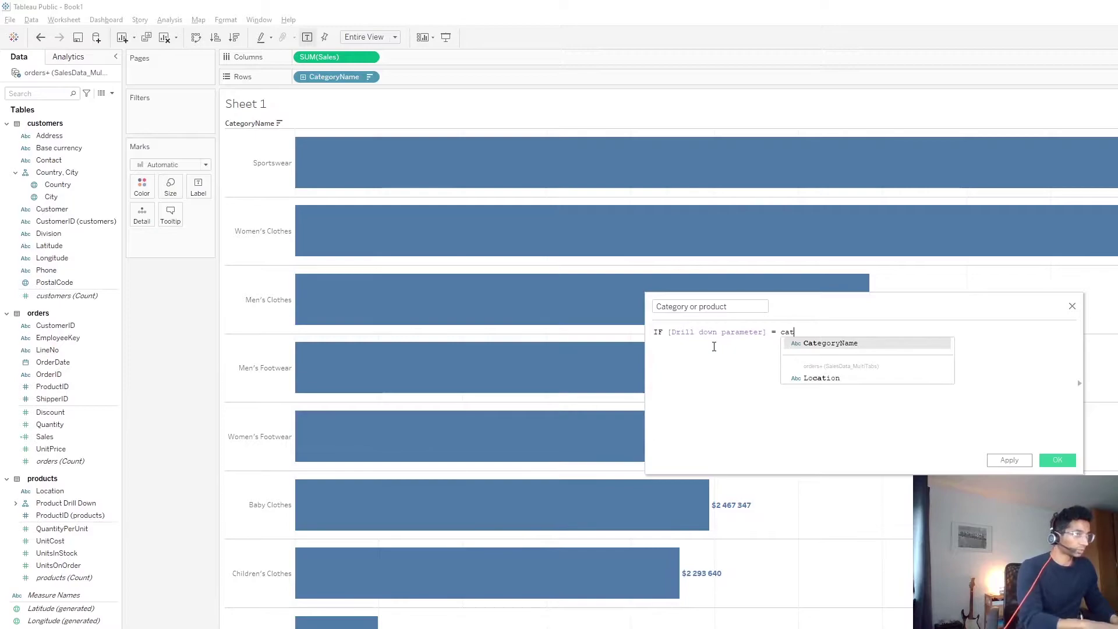
pyautogui.press('Return')
pyautogui.write('th')
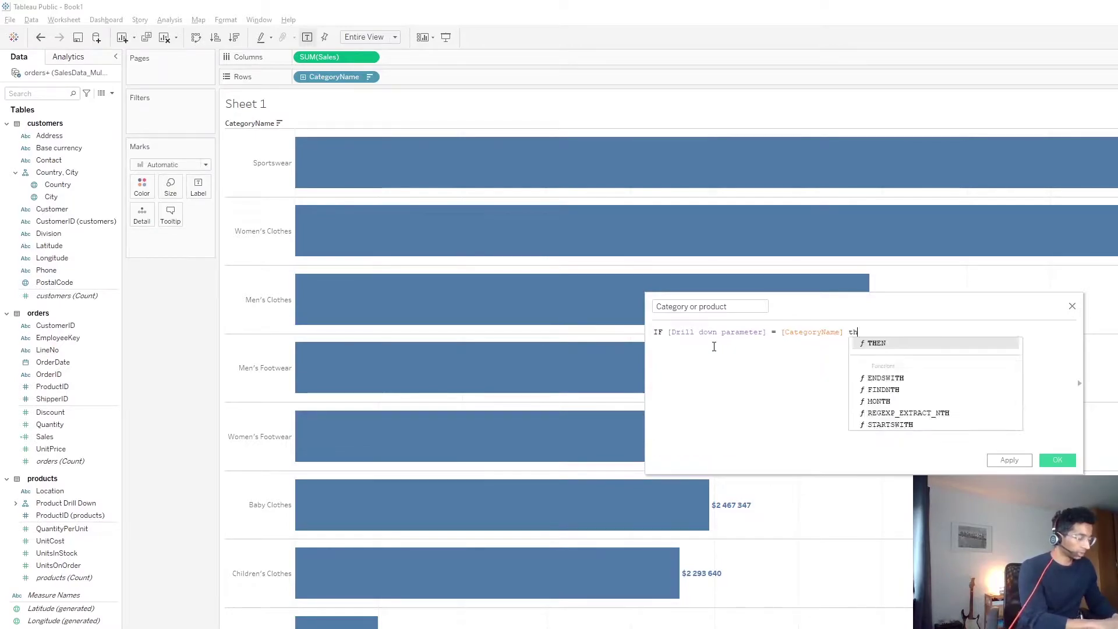
pyautogui.write('en pr')
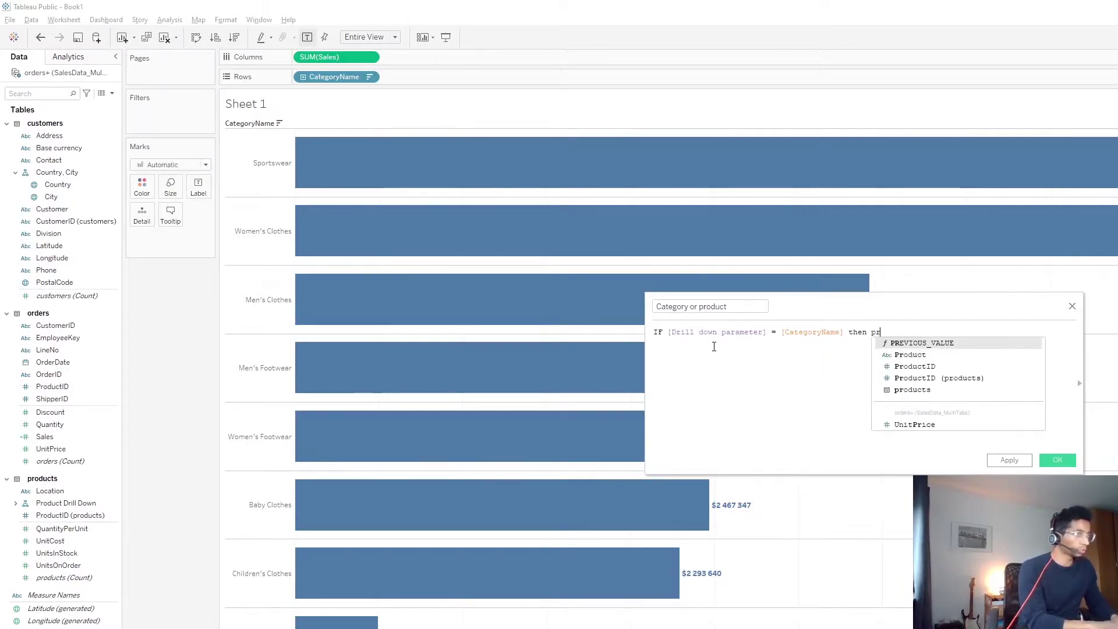
pyautogui.press('Down')
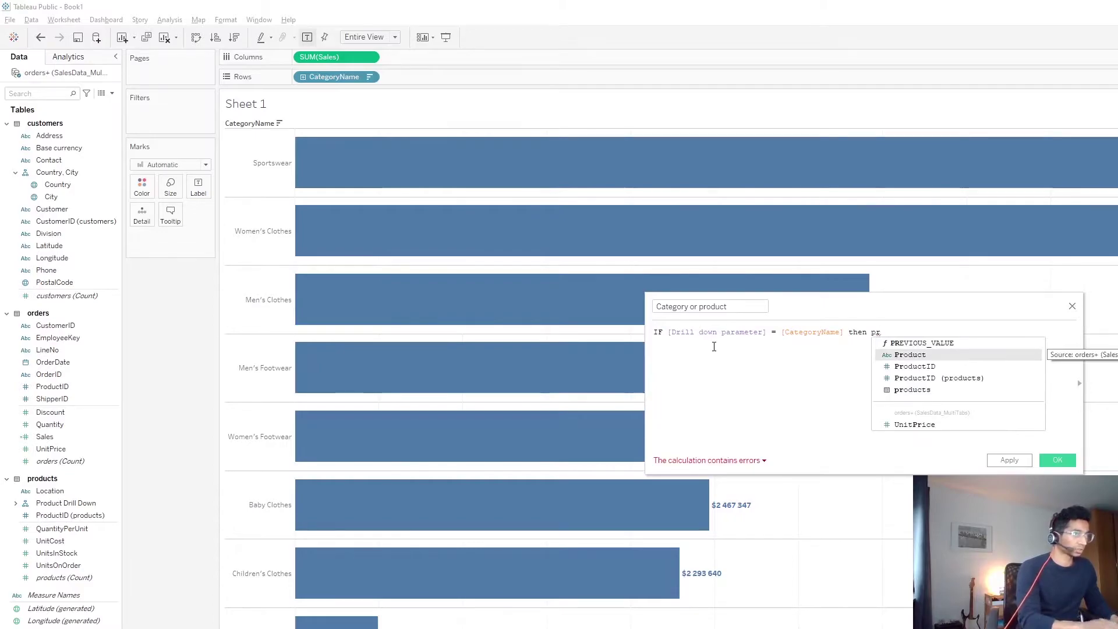
pyautogui.press('Return')
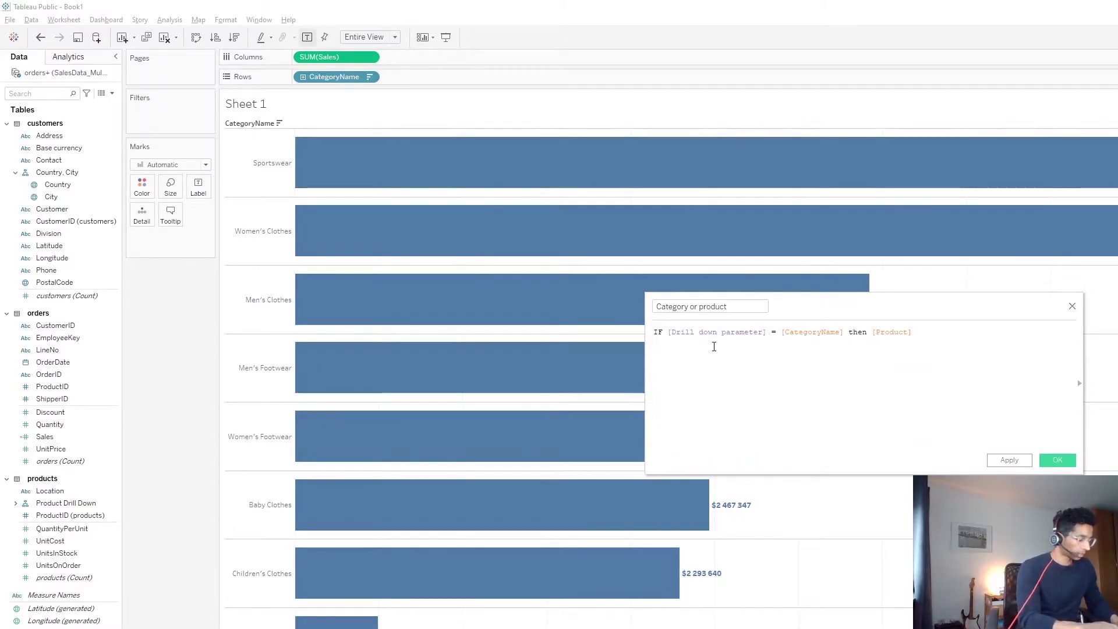
# Step: Finish the formula with ELSE [CategoryName] END, then apply and save the calculated field
pyautogui.press('Return')
pyautogui.write('ELSE')
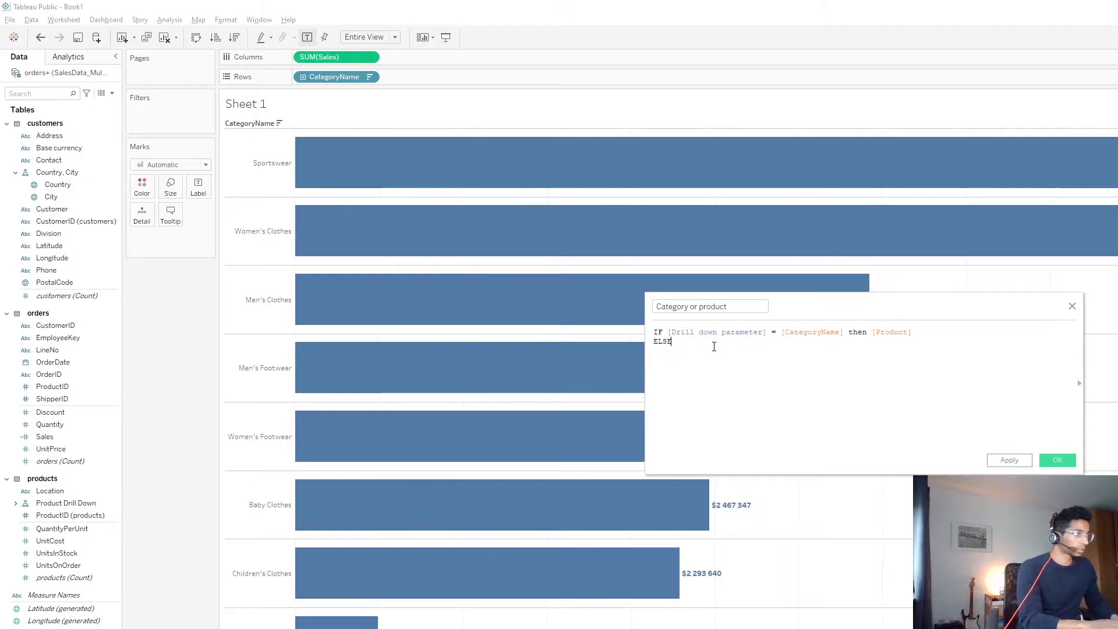
pyautogui.write(' pr')
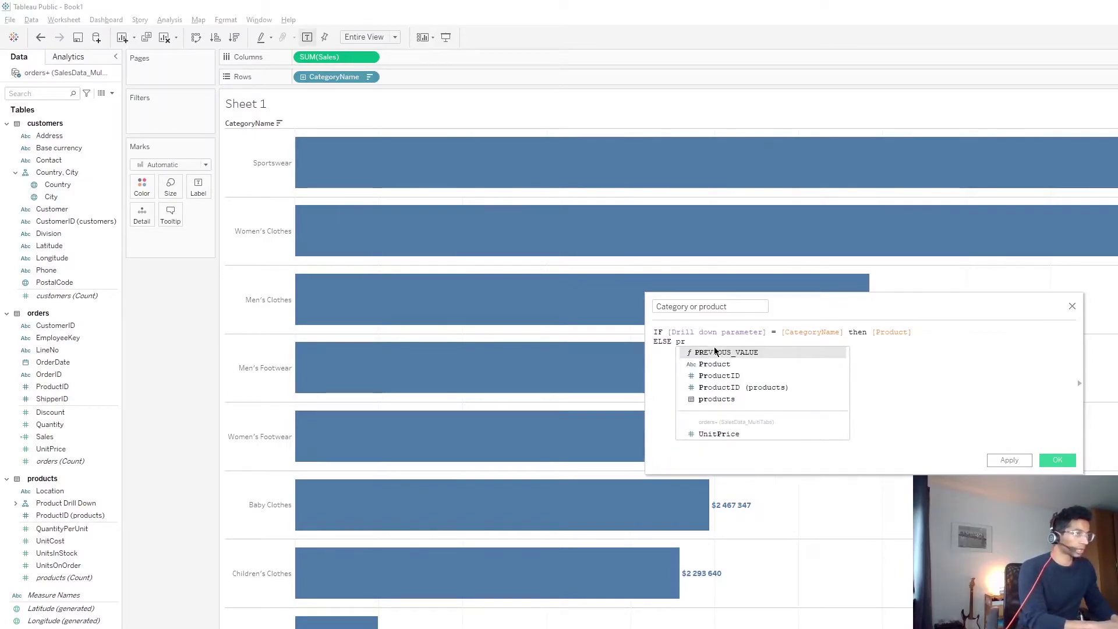
pyautogui.press('BackSpace')
pyautogui.press('BackSpace')
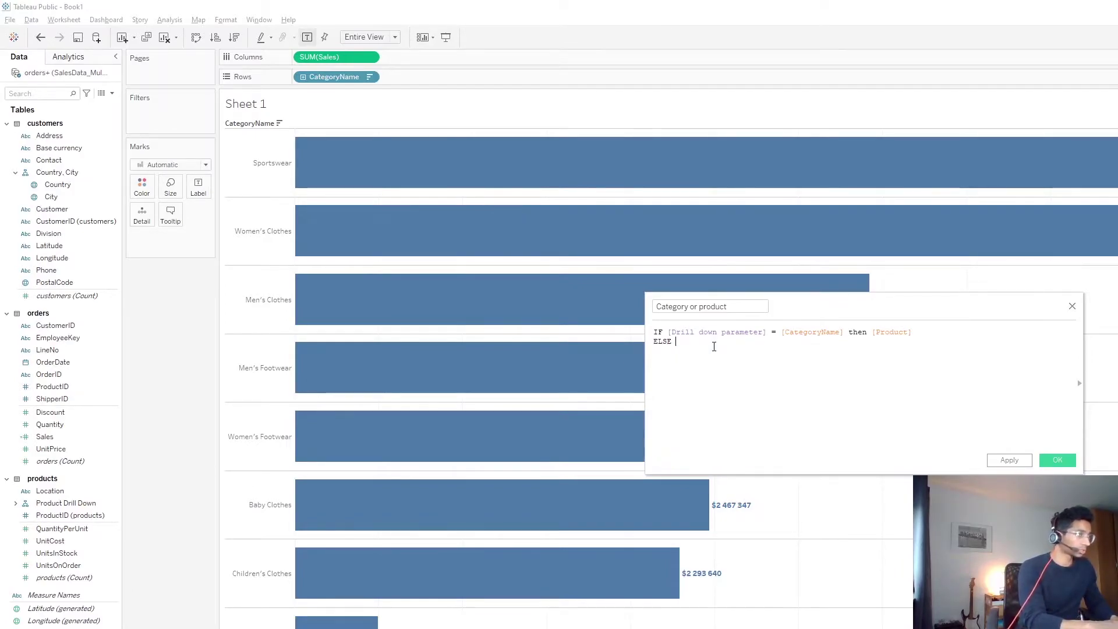
pyautogui.write('ca')
pyautogui.click(725, 363)
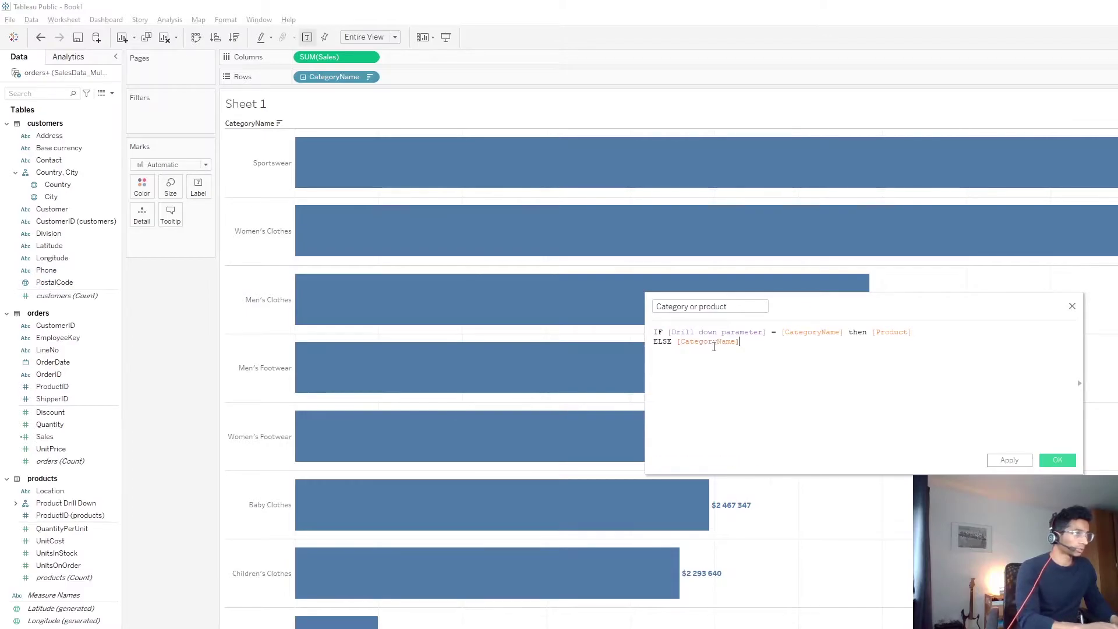
pyautogui.press('Return')
pyautogui.write('end')
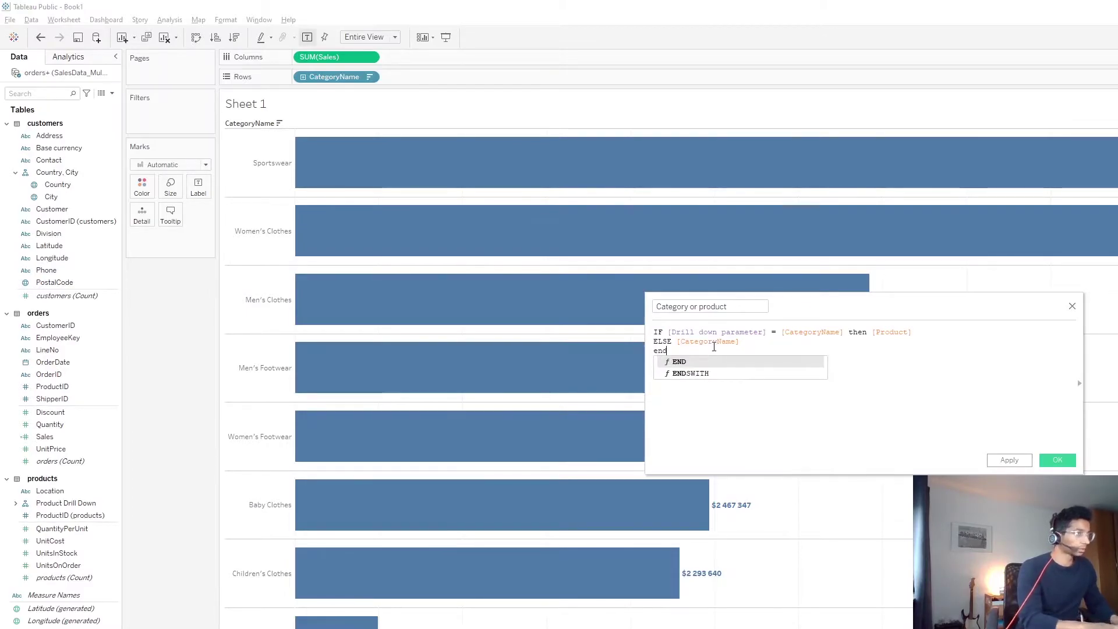
pyautogui.press('Return')
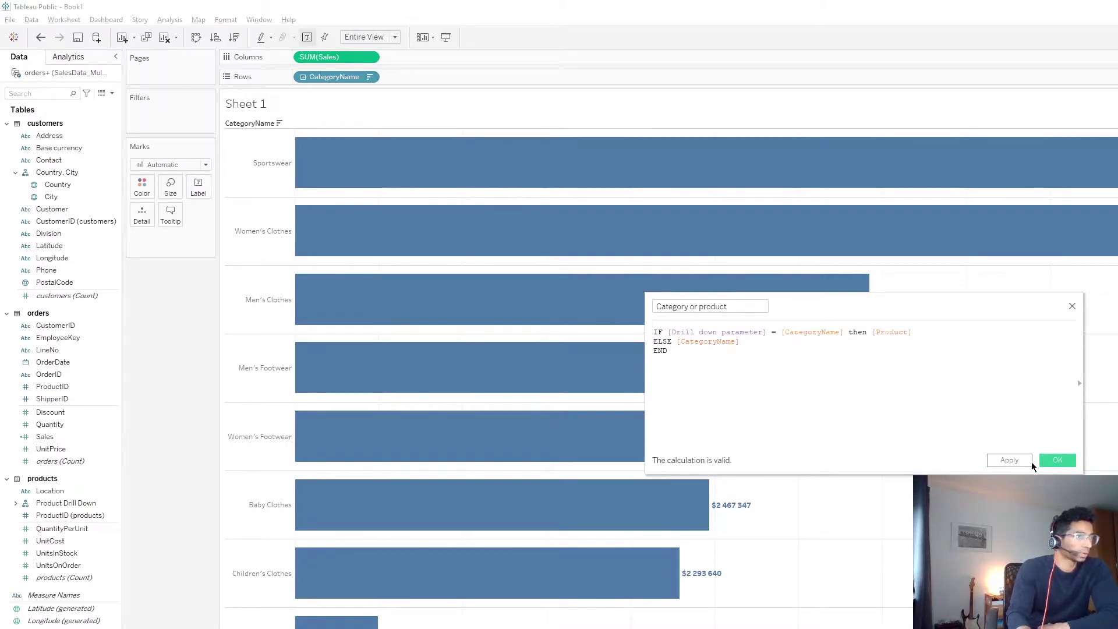
pyautogui.click(1009, 460)
pyautogui.click(1057, 460)
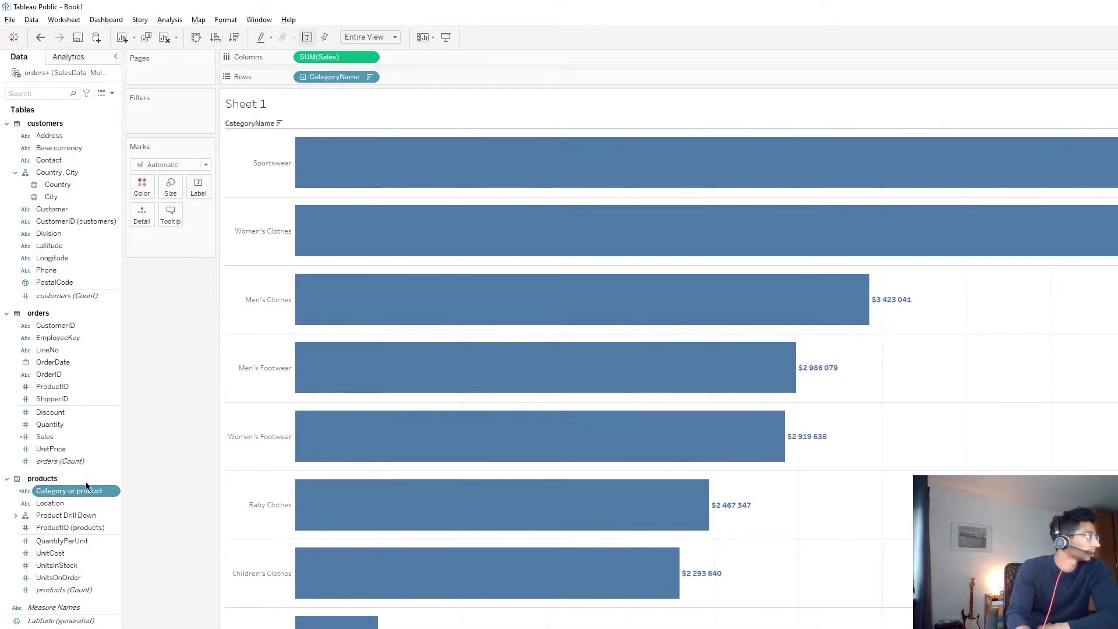
# Step: Place Category or product on Rows after CategoryName and bring up Worksheet > Actions
pyautogui.moveTo(74, 492); pyautogui.dragTo(427, 74)
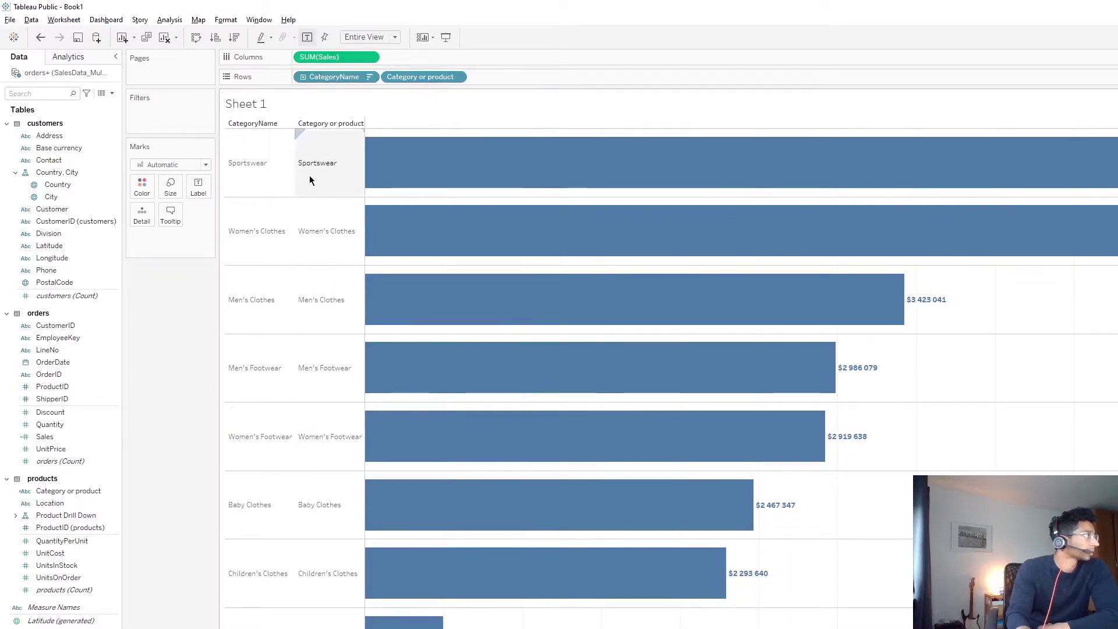
pyautogui.click(64, 19)
pyautogui.click(94, 95)
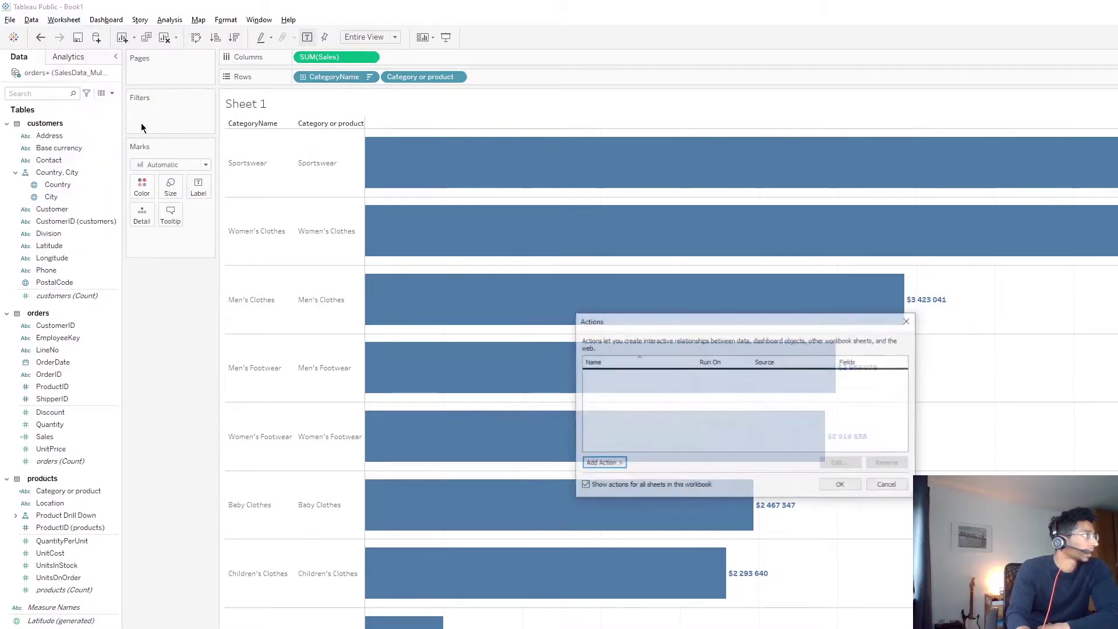
# Step: Add Change Parameter action 'cat or prod': Drill down parameter from Category or product, clearing to blank
pyautogui.click(601, 464)
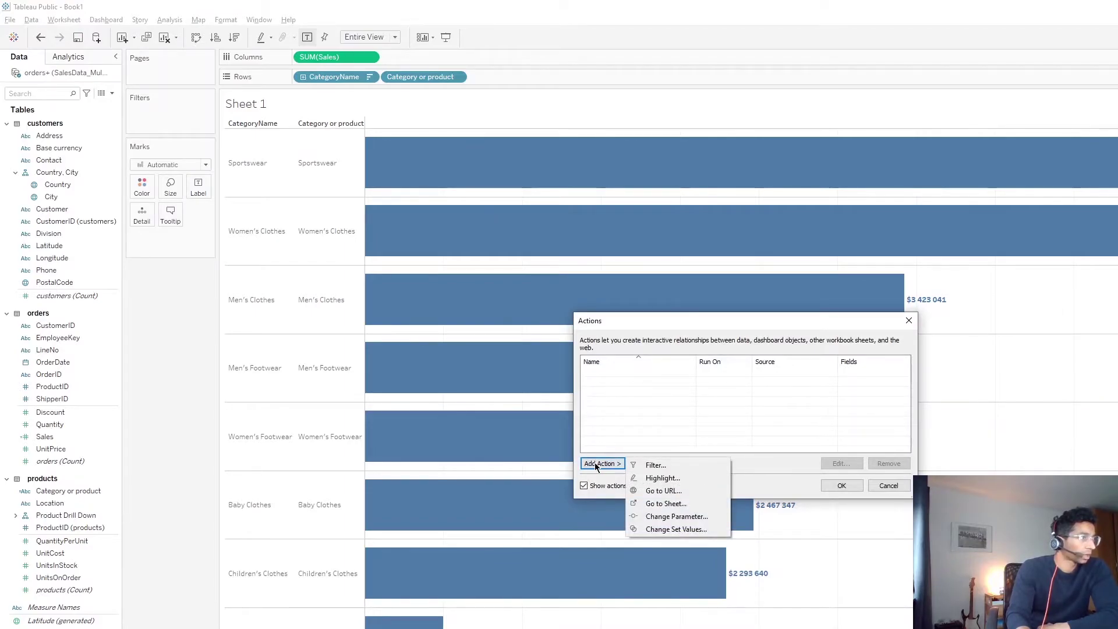
pyautogui.click(673, 516)
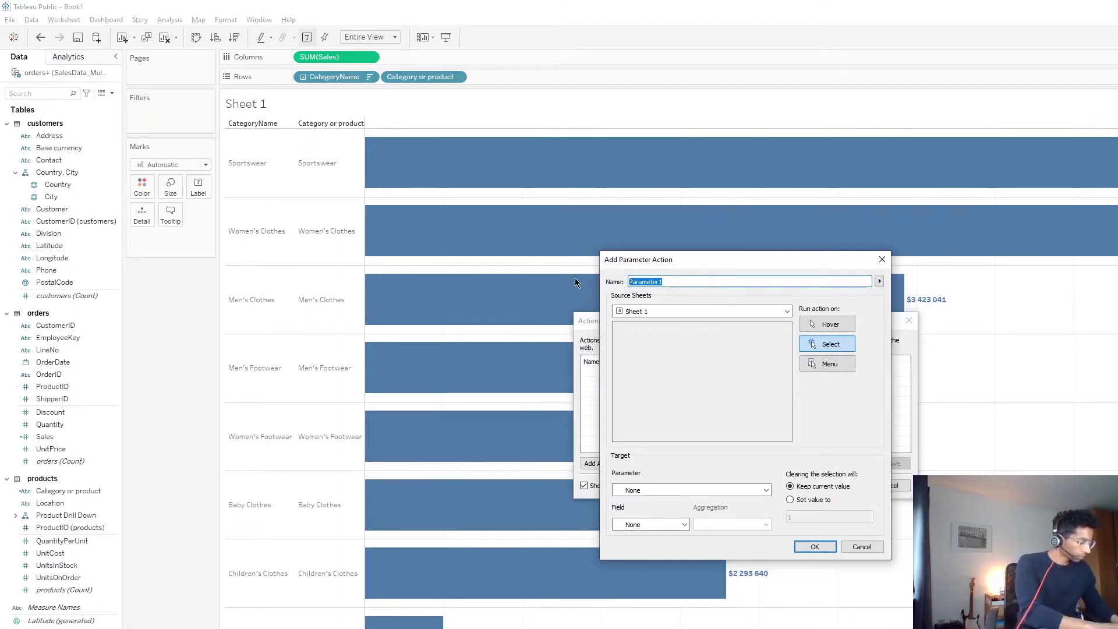
pyautogui.write('cat')
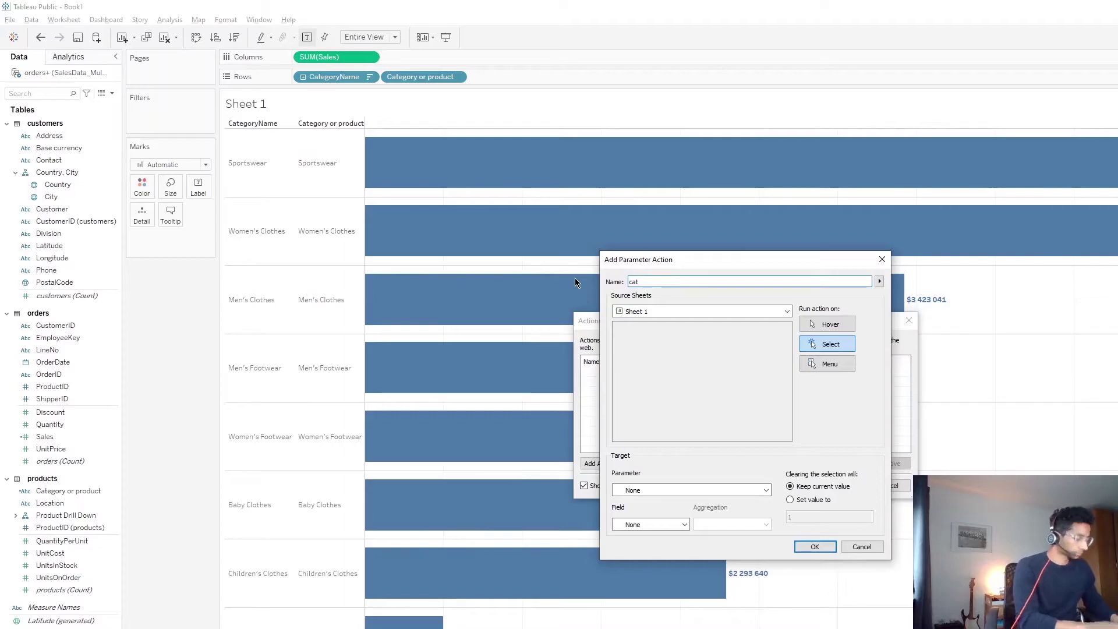
pyautogui.write(' or prod')
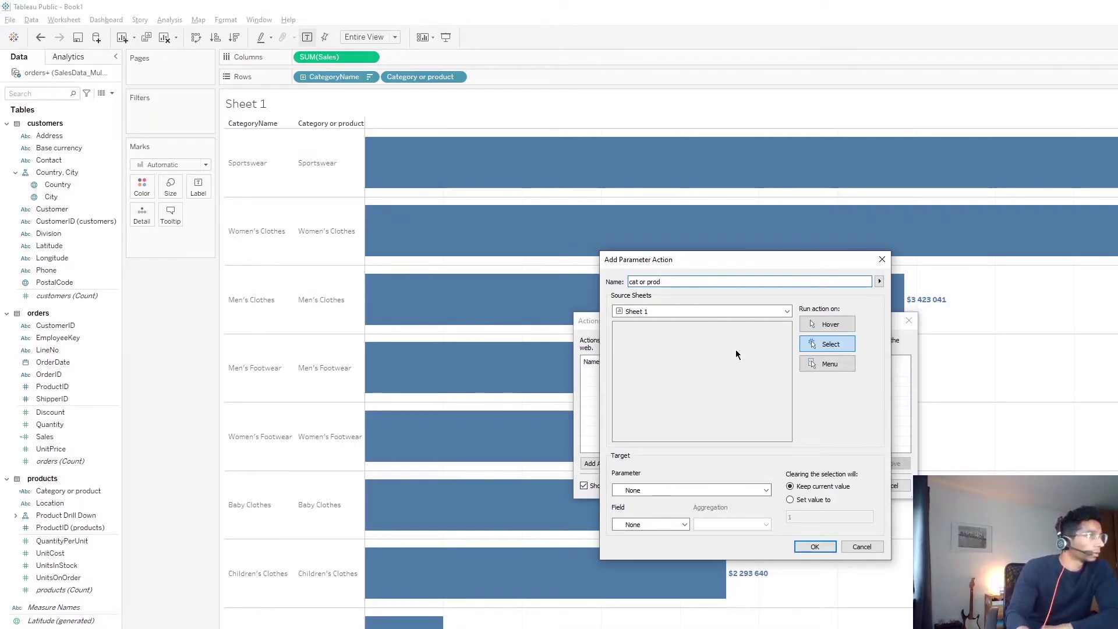
pyautogui.click(761, 493)
pyautogui.click(661, 513)
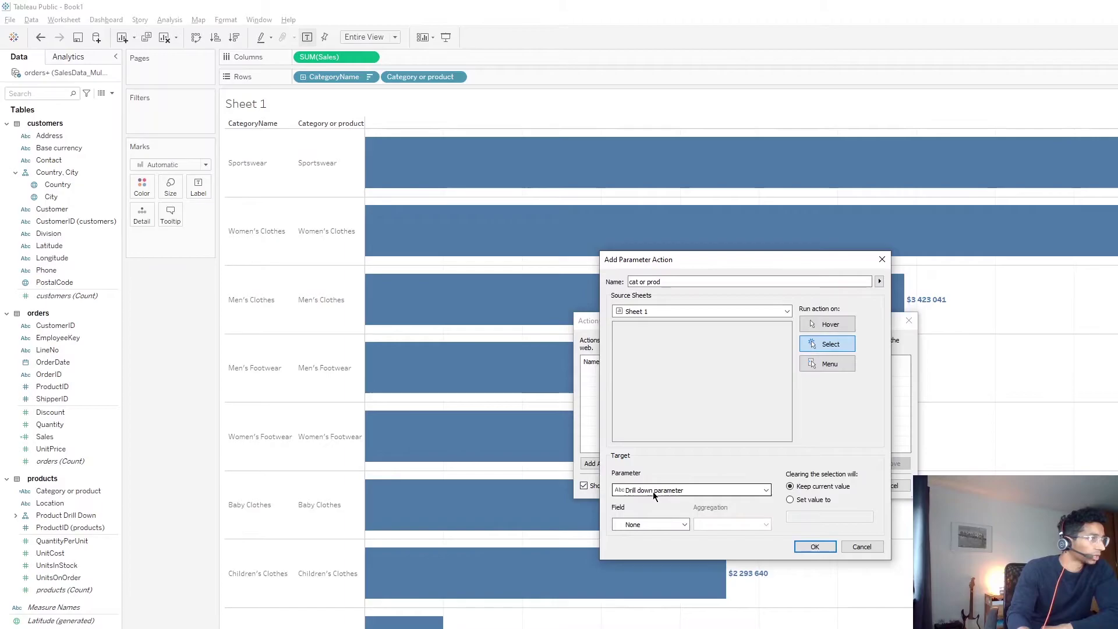
pyautogui.click(669, 524)
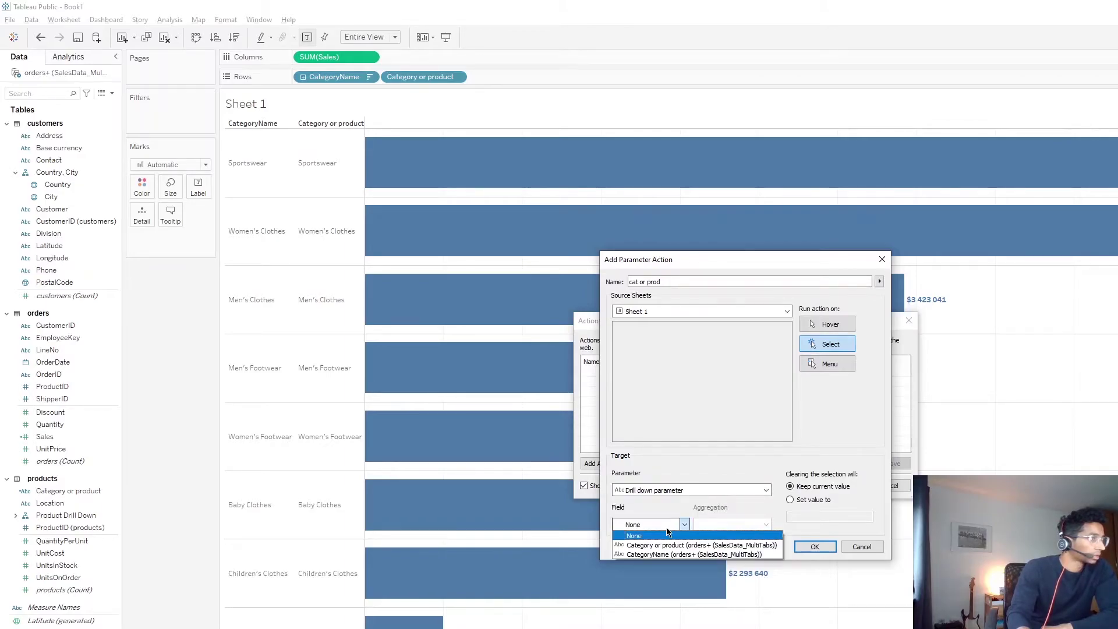
pyautogui.click(666, 544)
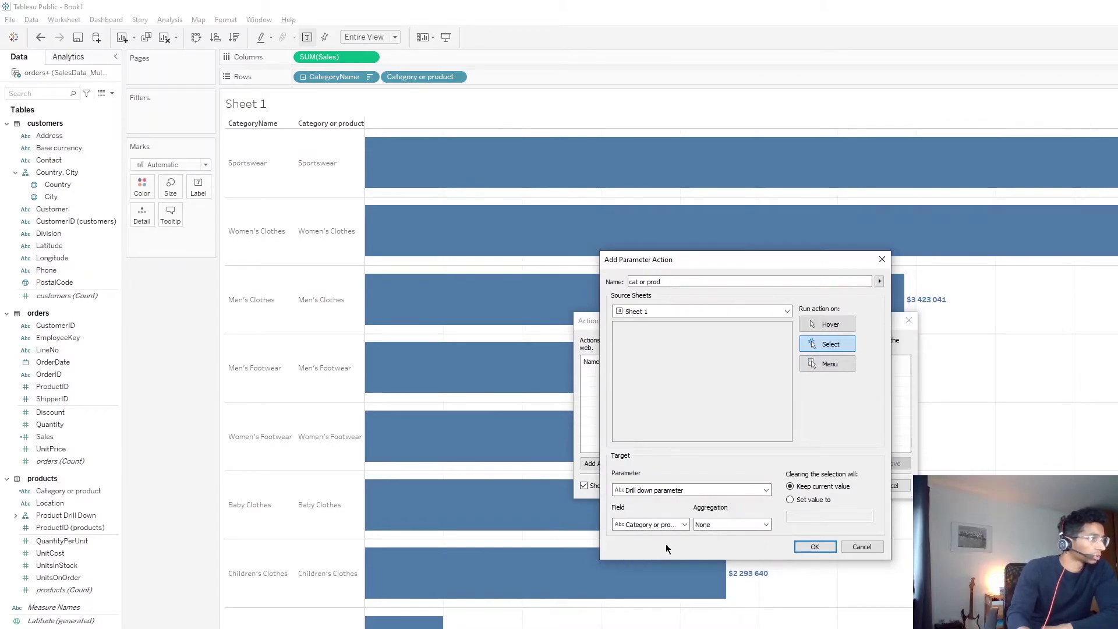
pyautogui.click(664, 525)
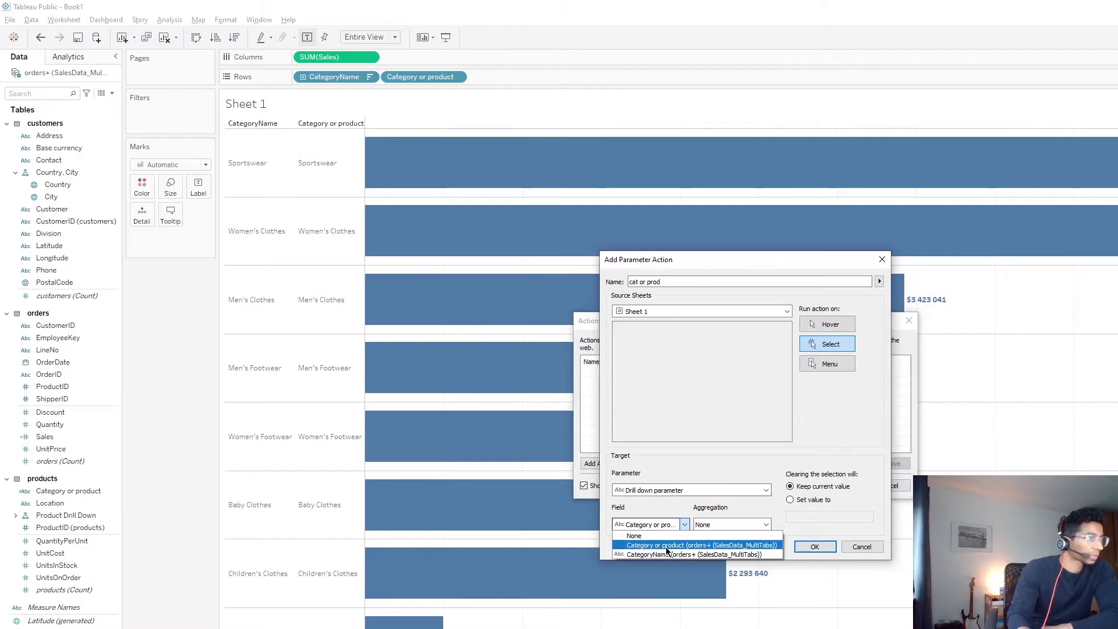
pyautogui.click(667, 546)
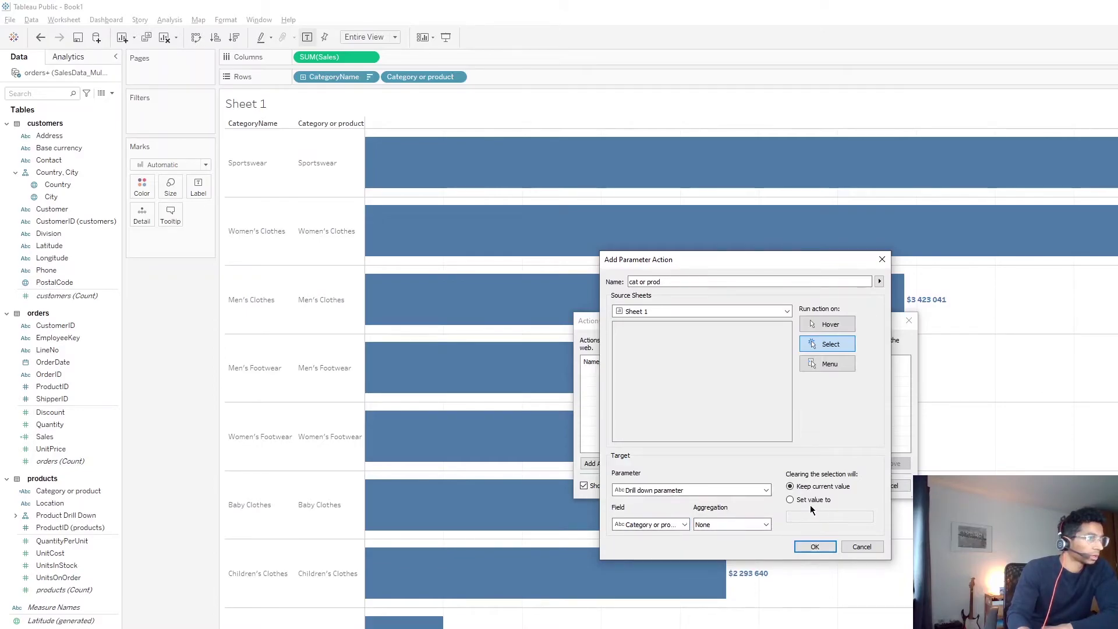
pyautogui.click(791, 500)
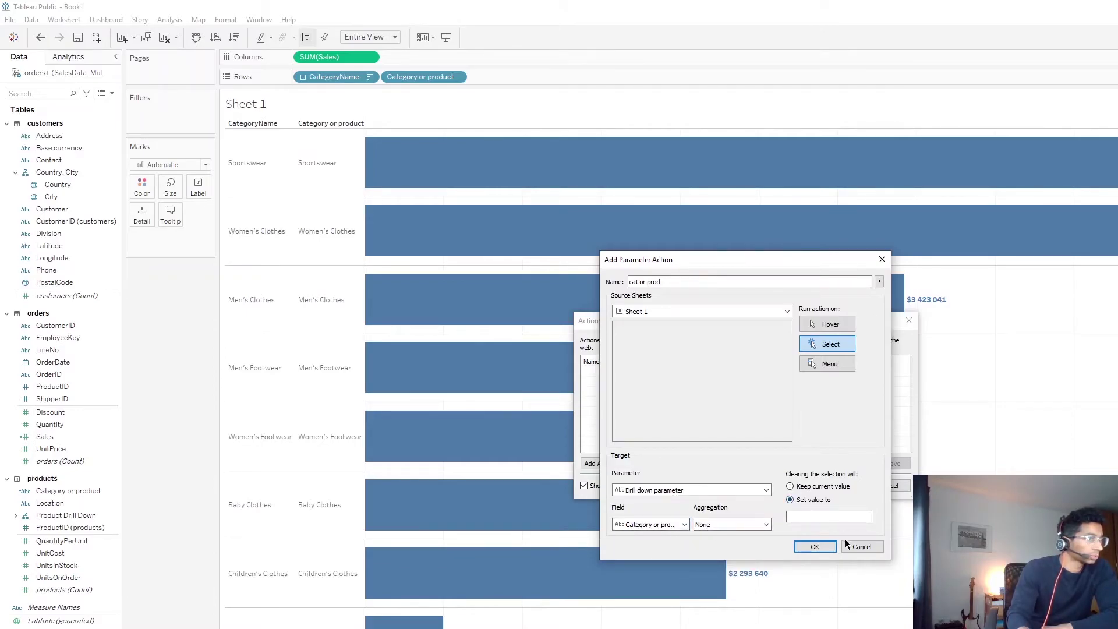
pyautogui.click(815, 547)
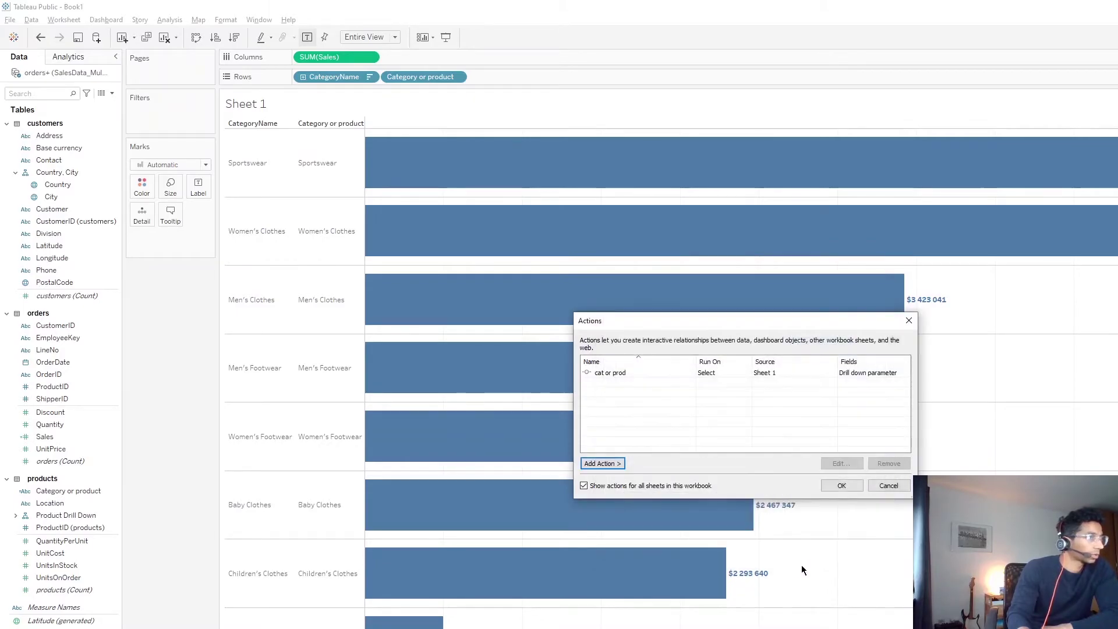
pyautogui.click(841, 485)
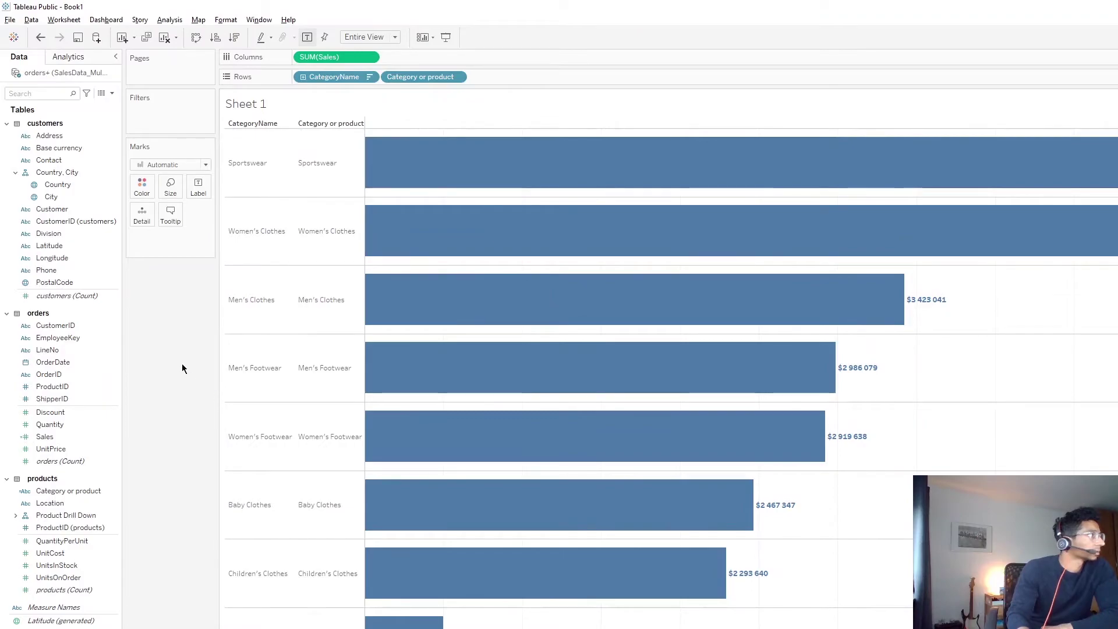
# Step: Drill into Sportswear, sort its products by descending sales, then test and collapse Women's Footwear
pyautogui.click(319, 168)
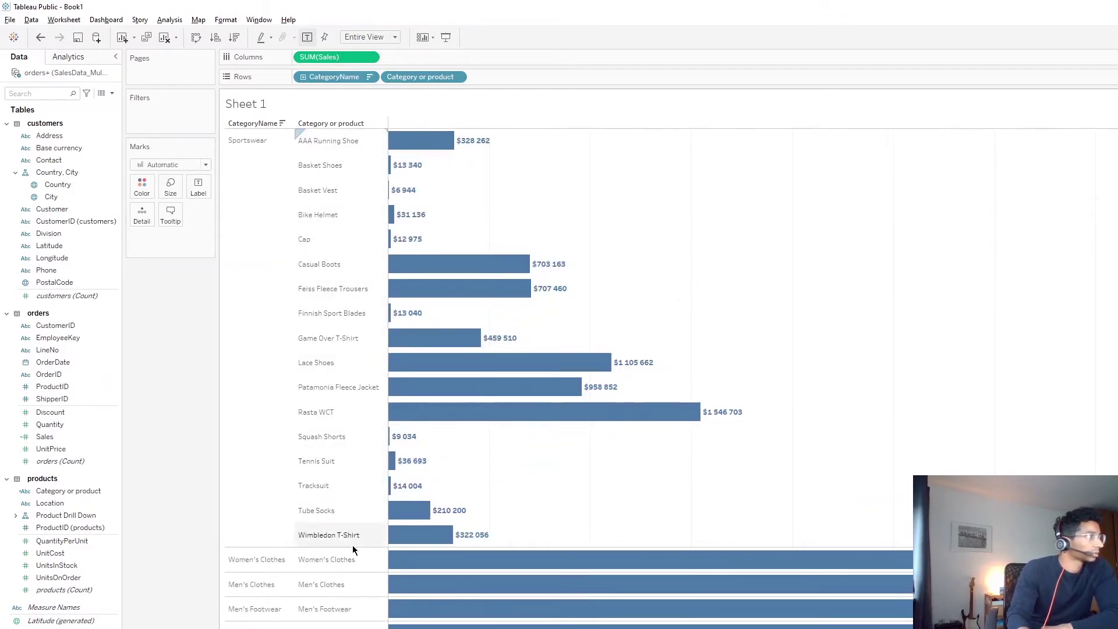
pyautogui.click(237, 39)
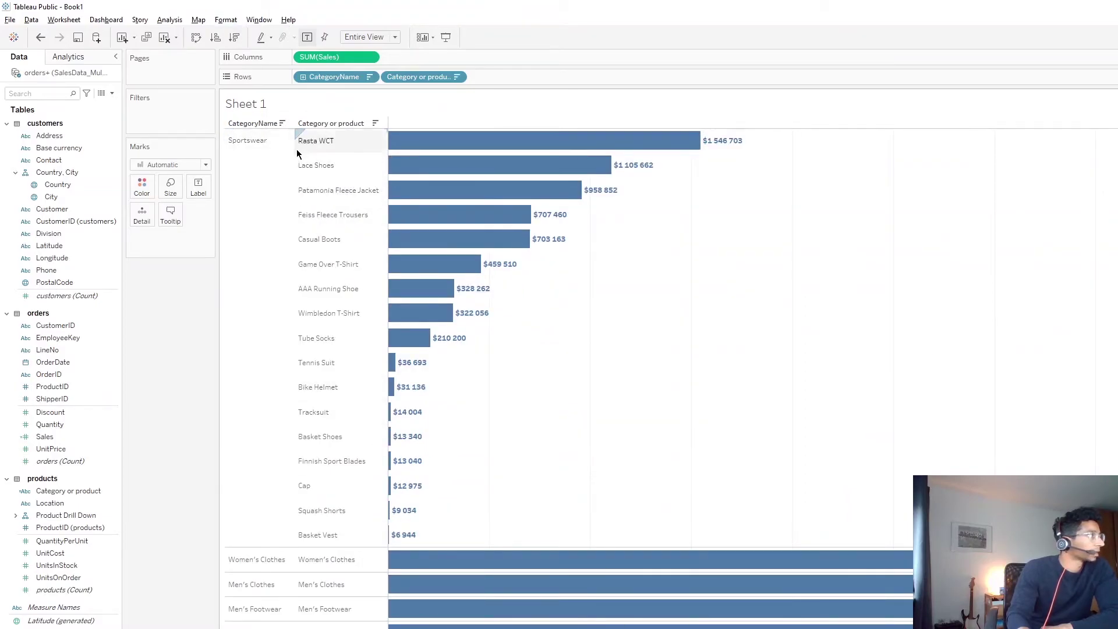
pyautogui.hotkey('ctrl', 'z')
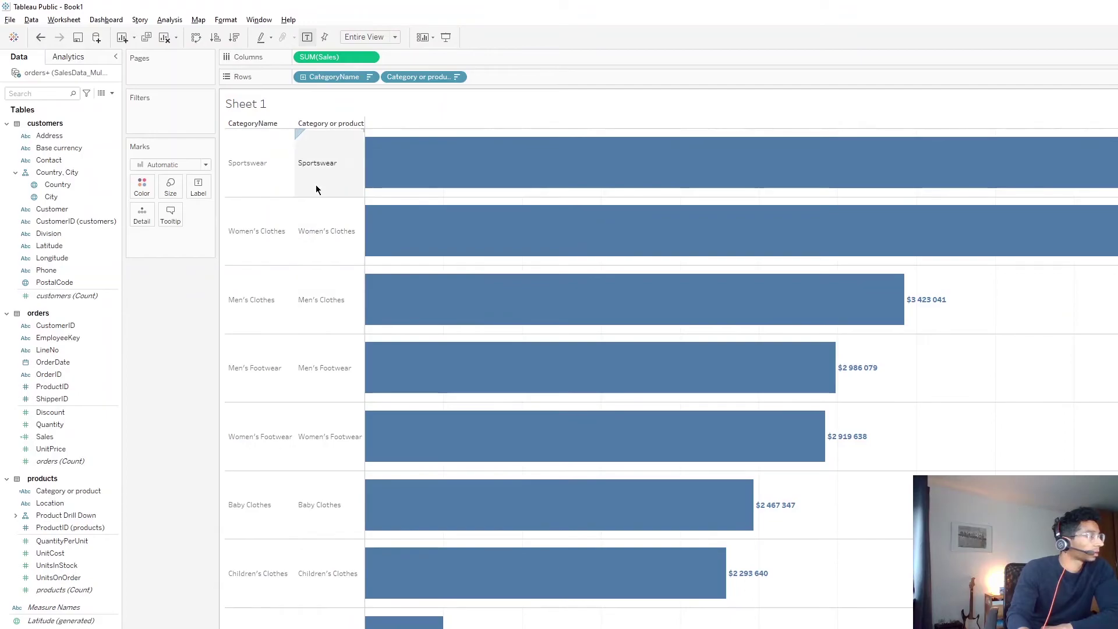
pyautogui.click(330, 436)
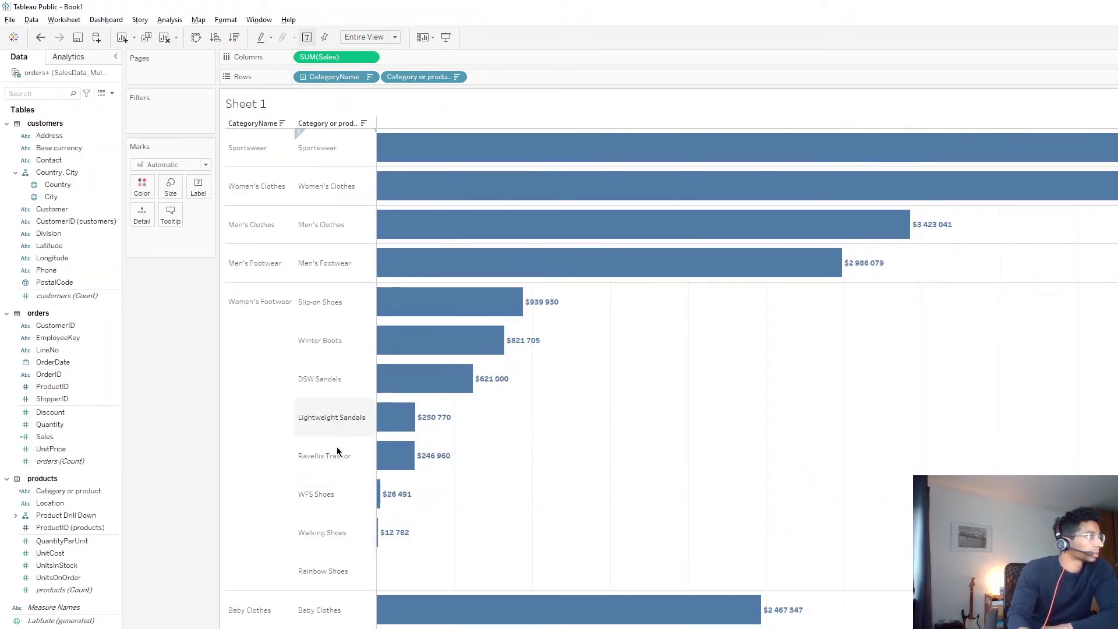
pyautogui.hotkey('ctrl', 'z')
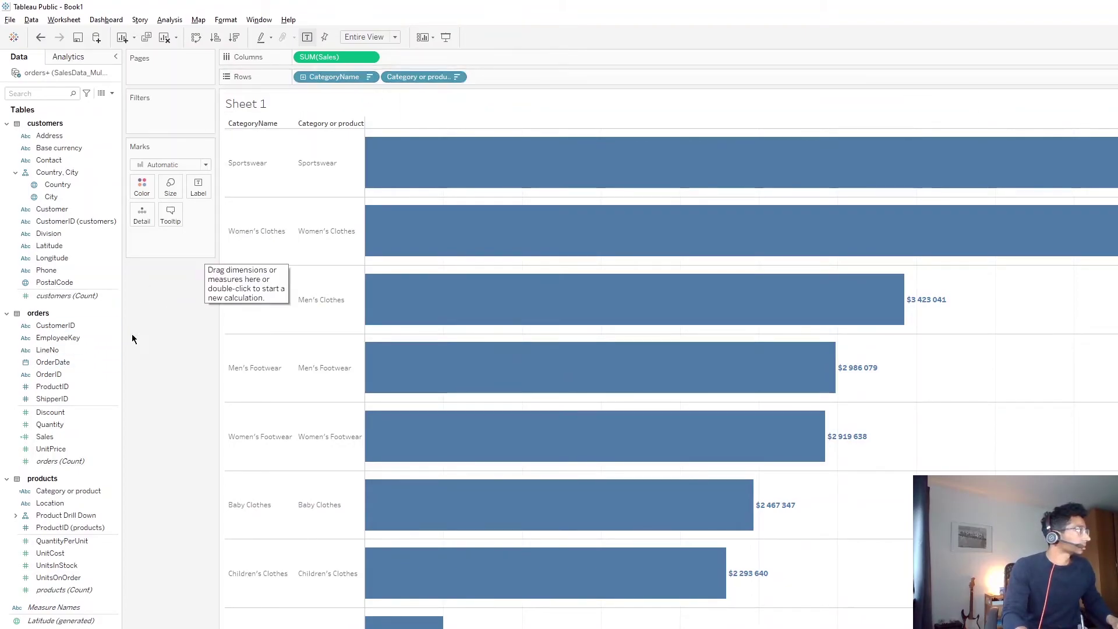
# Step: Colour bars by CategoryName, then expand and collapse Sportswear and Men's Footwear to check
pyautogui.click(62, 515)
pyautogui.moveTo(62, 516); pyautogui.dragTo(149, 187)
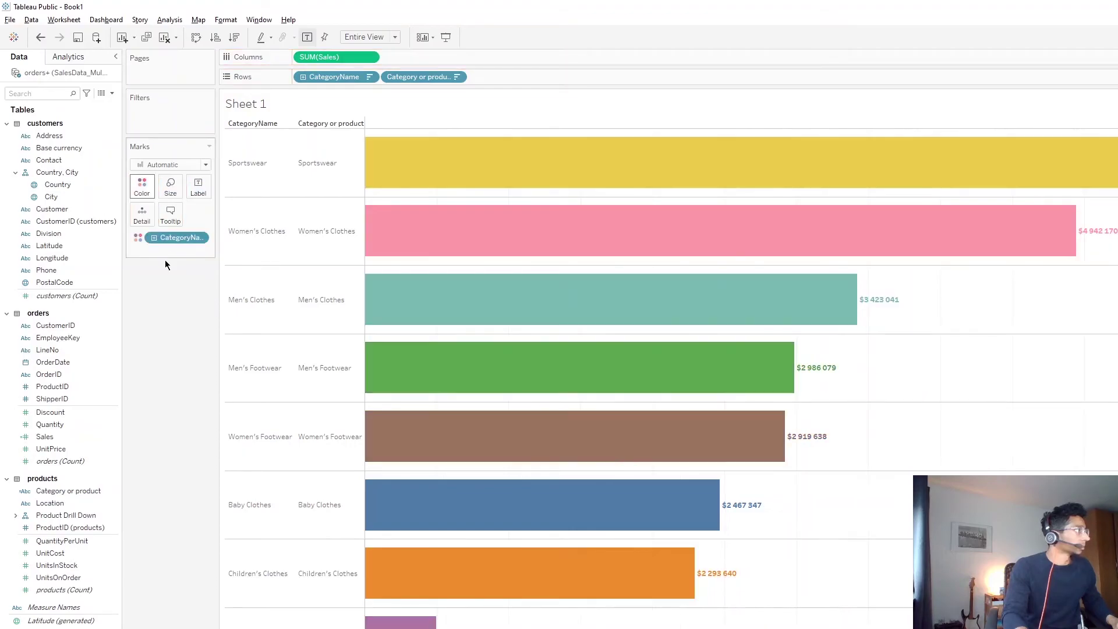
pyautogui.click(326, 175)
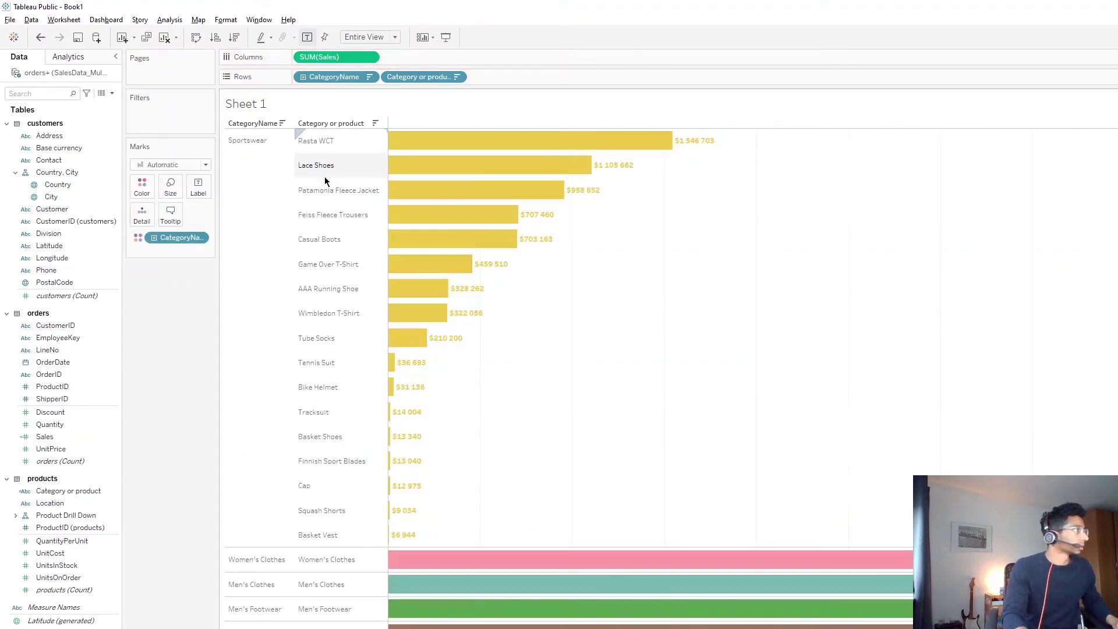
pyautogui.click(331, 141)
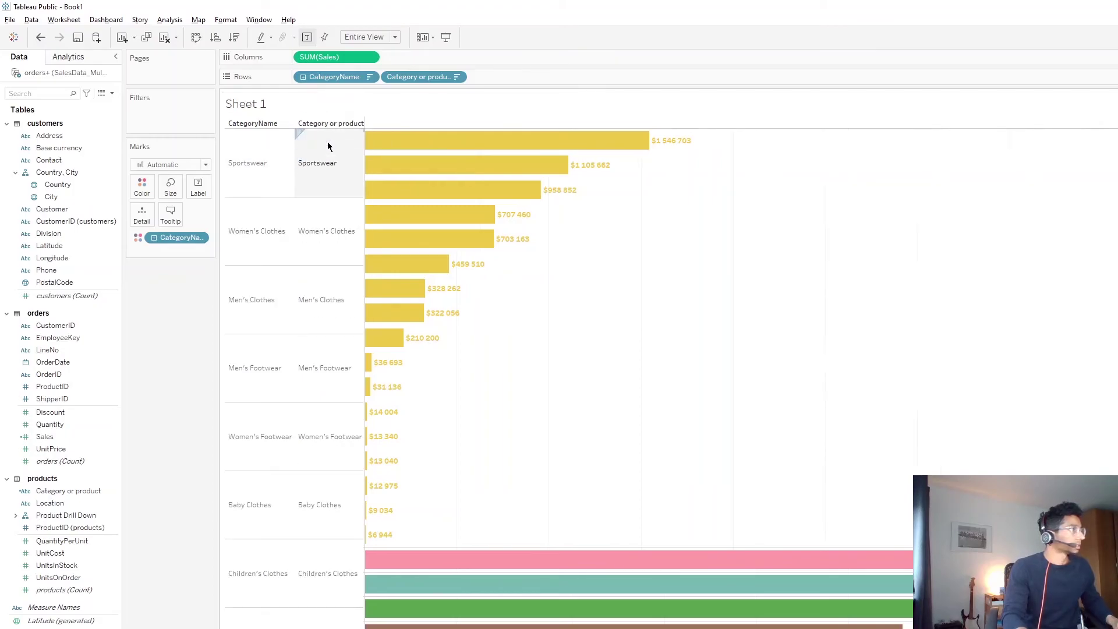
pyautogui.click(322, 383)
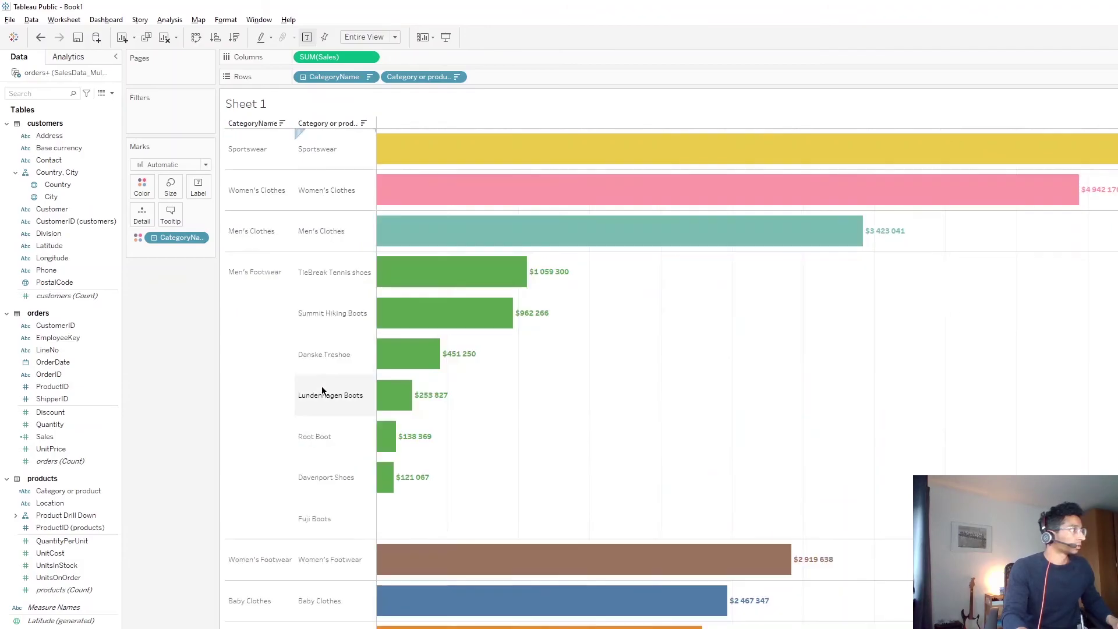
pyautogui.click(338, 290)
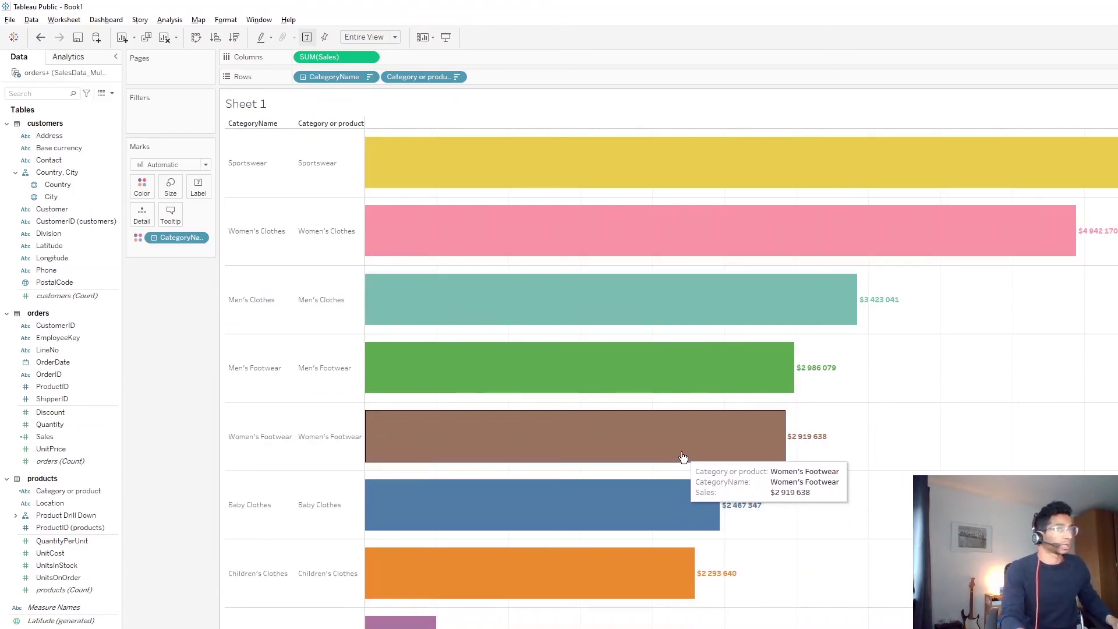